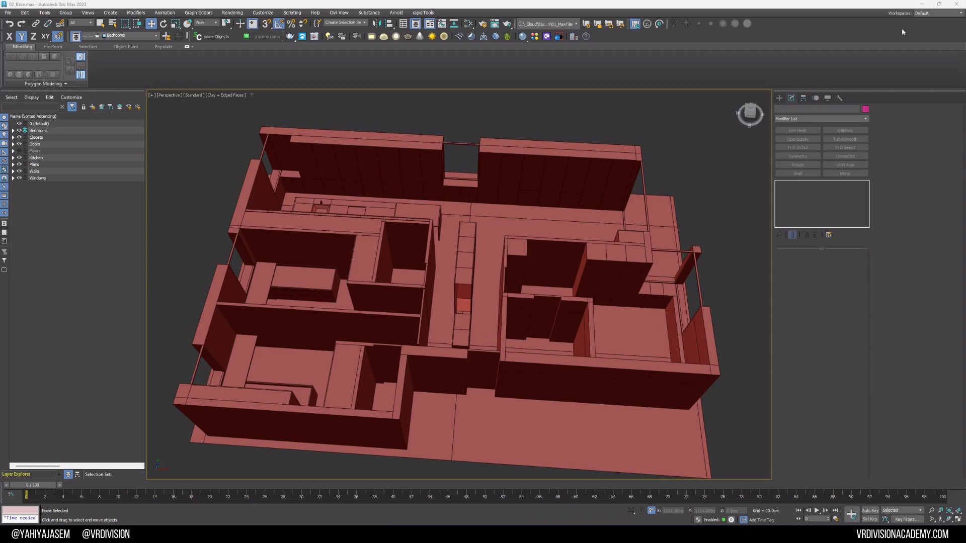
Switch the viewport from clay shading to default shading with edged faces.
middle_click_drag(612, 254, 569, 309, "alt")
scroll(556, 289, "up", 3)
left_click(232, 94)
left_click(215, 103)
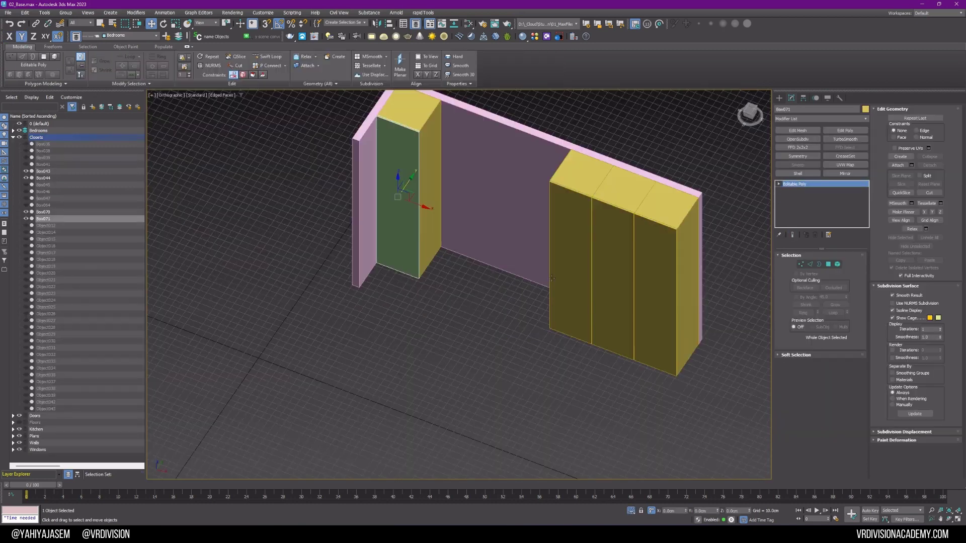
Examine the front panel of the isolated single closet, checking its edges, corner and fit against the closet body.
middle_click_drag(346, 110, 482, 214)
scroll(483, 214, "up", 10)
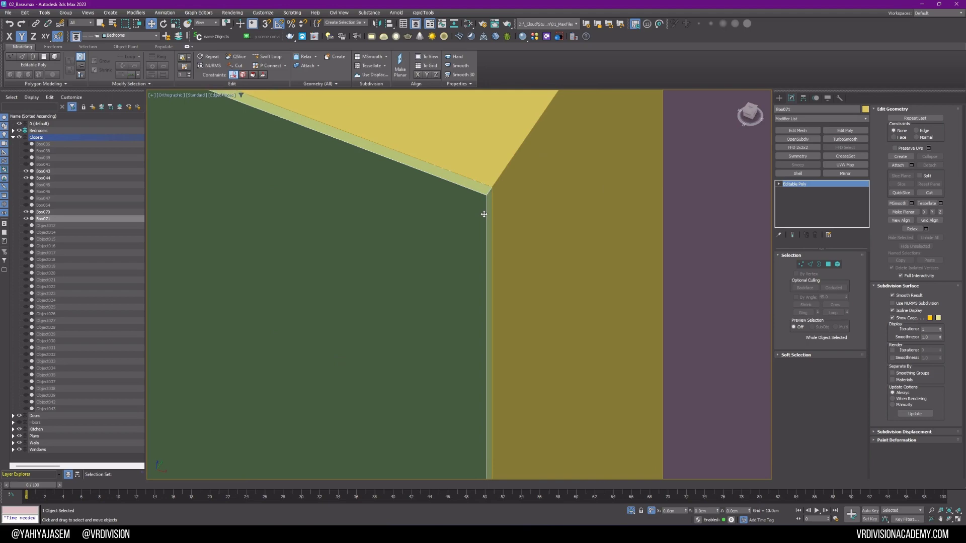
middle_click_drag(490, 180, 578, 214, "alt")
scroll(473, 201, "down", 8)
scroll(578, 214, "down", 2)
scroll(543, 195, "down", 4)
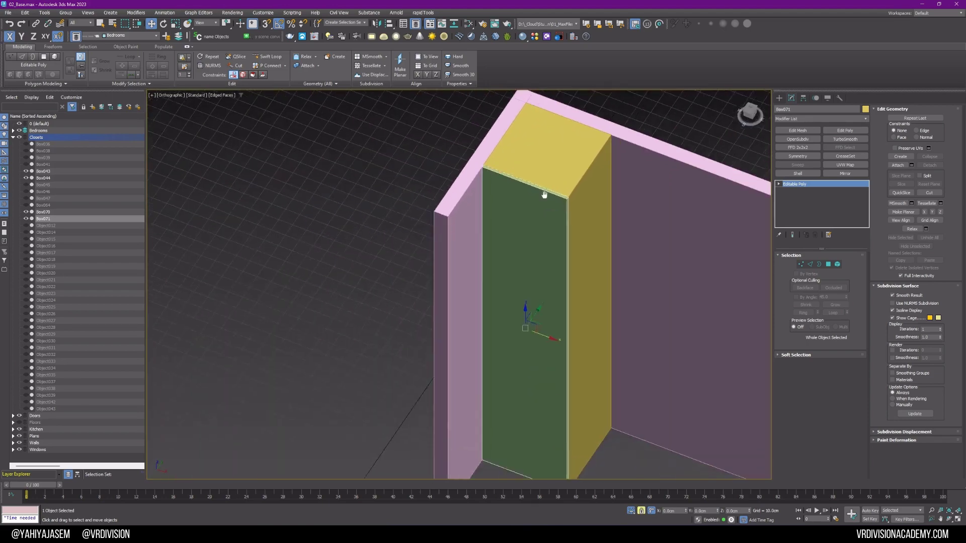
middle_click_drag(541, 242, 530, 210, "alt")
scroll(528, 326, "up", 4)
middle_click_drag(528, 326, 549, 346, "alt")
scroll(528, 321, "down", 6)
Unlock and clear the selection, and exit isolation to bring back the whole apartment.
key("space")
left_click(621, 425)
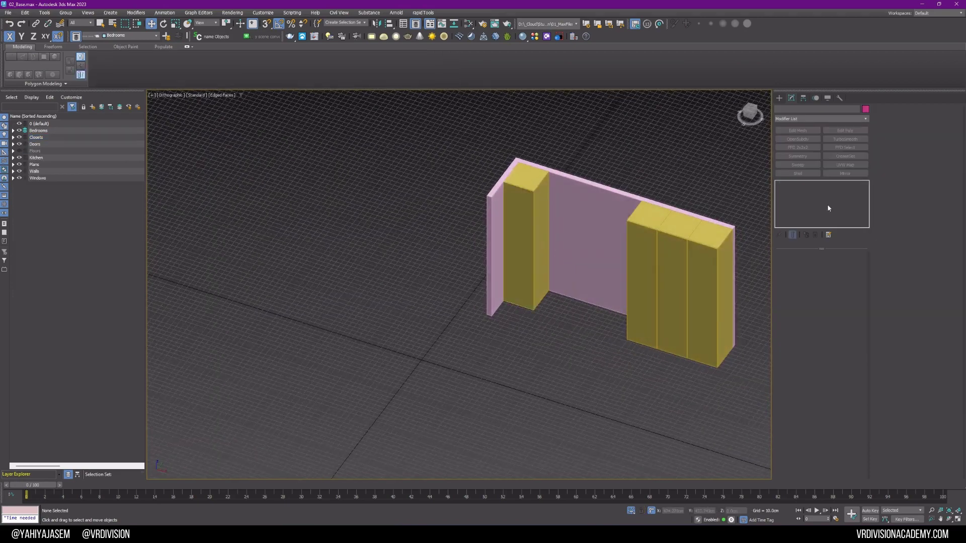
left_click(632, 511)
Create a box filling the gap between the two closet groups in room GF.08, 60 cm long, about 187 cm wide and 5 cm high.
scroll(563, 291, "up", 3)
middle_click_drag(563, 292, 582, 328, "alt")
scroll(582, 327, "up", 2)
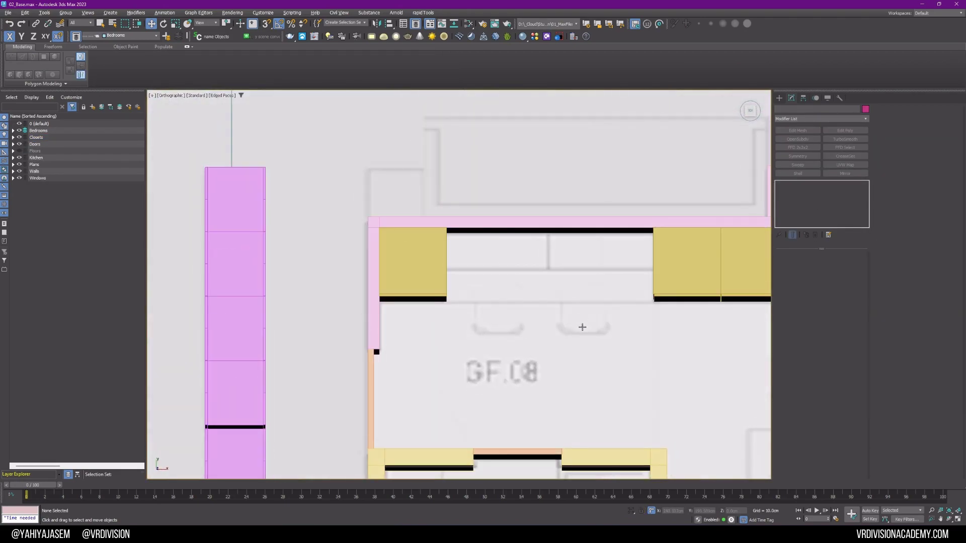
left_click(780, 99)
left_click(797, 148)
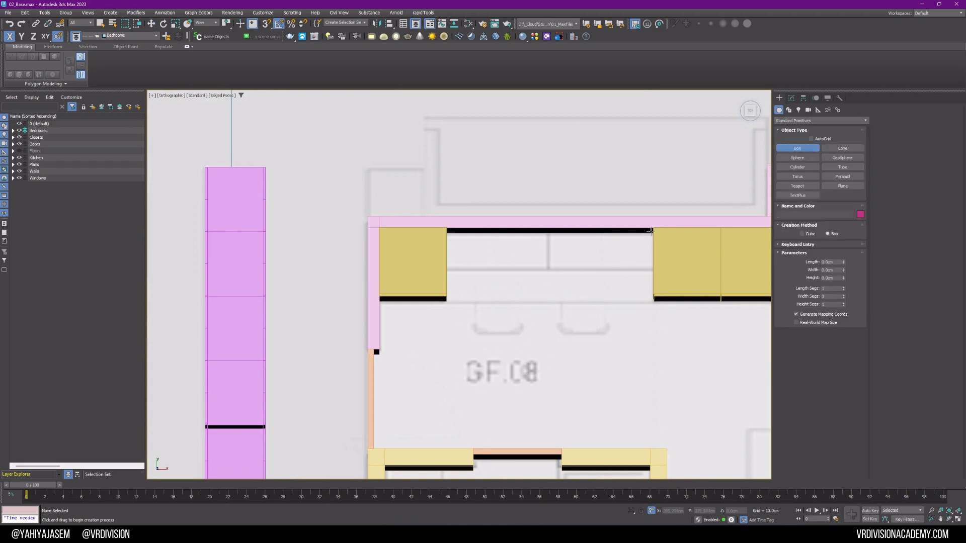
key("s")
left_click_drag(649, 230, 447, 293)
left_click(447, 293)
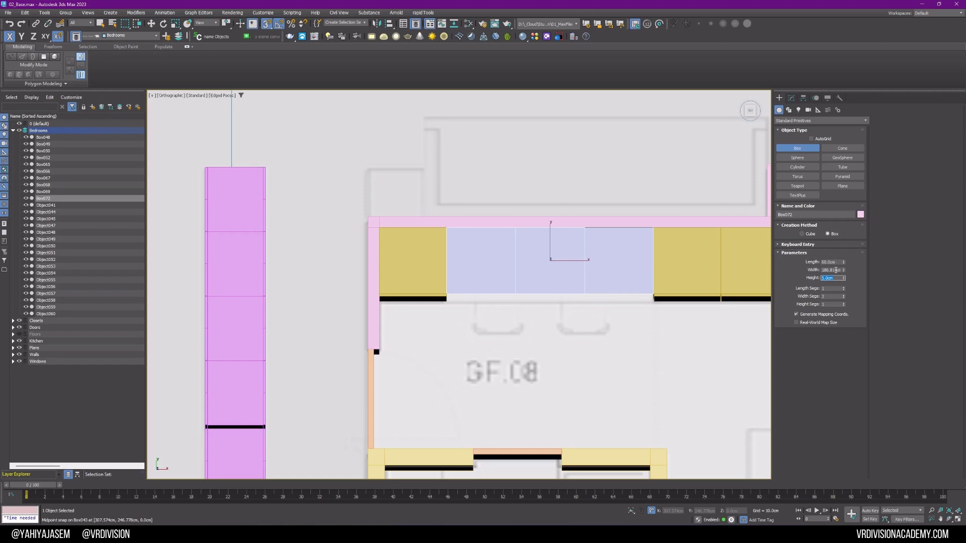
Move the box between the closets to a Z position of 90 cm.
middle_click_drag(599, 286, 536, 229)
key("s")
key("w")
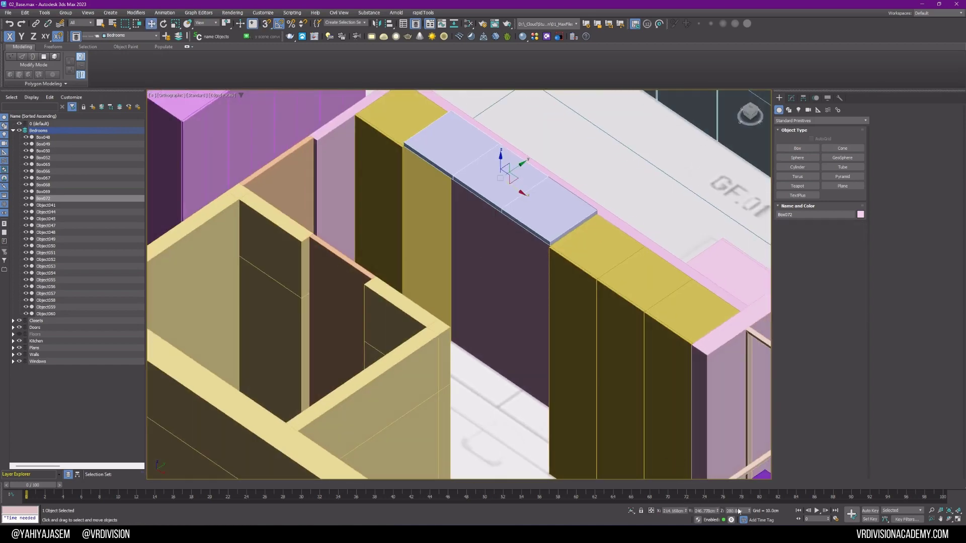
type("90")
key("Return")
Clone the desk box in place and move the clone straight up above the original.
scroll(535, 246, "down", 3)
mouse_move(534, 245)
middle_mouse_down("alt")
mouse_move(528, 239)
mouse_move(536, 246)
middle_mouse_up("alt")
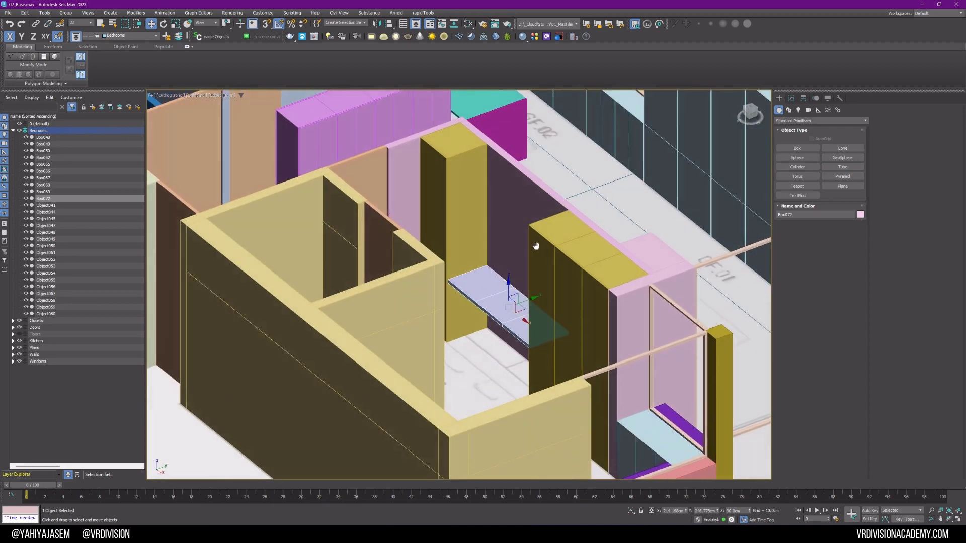
key("z")
left_click_drag(429, 312, 430, 311, "shift")
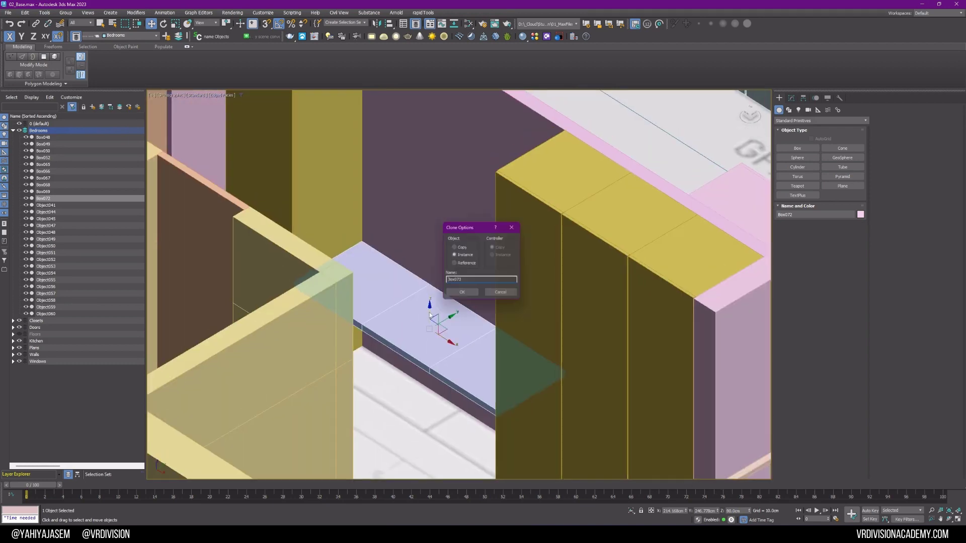
left_click(463, 295)
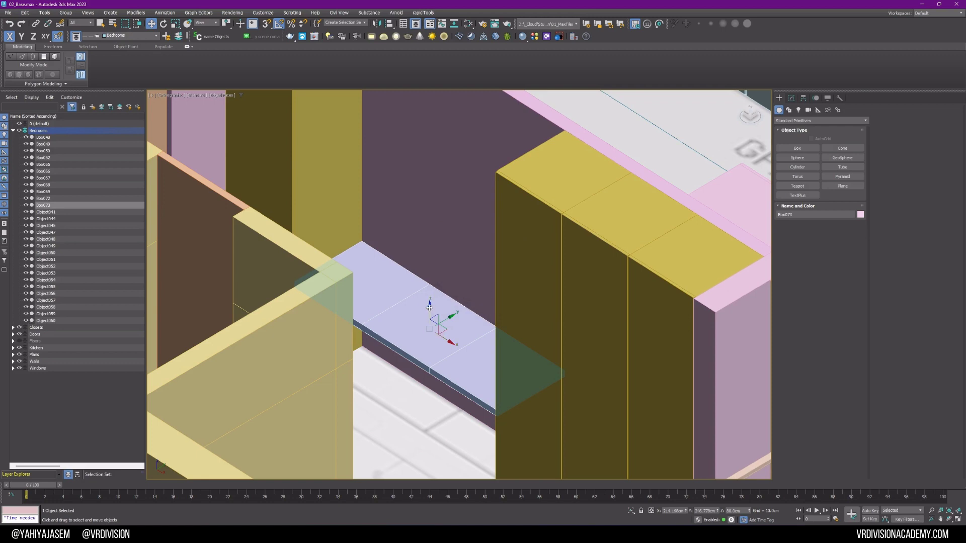
left_click_drag(429, 307, 434, 275)
Set the length of the upper box to 35 cm.
left_click(430, 345)
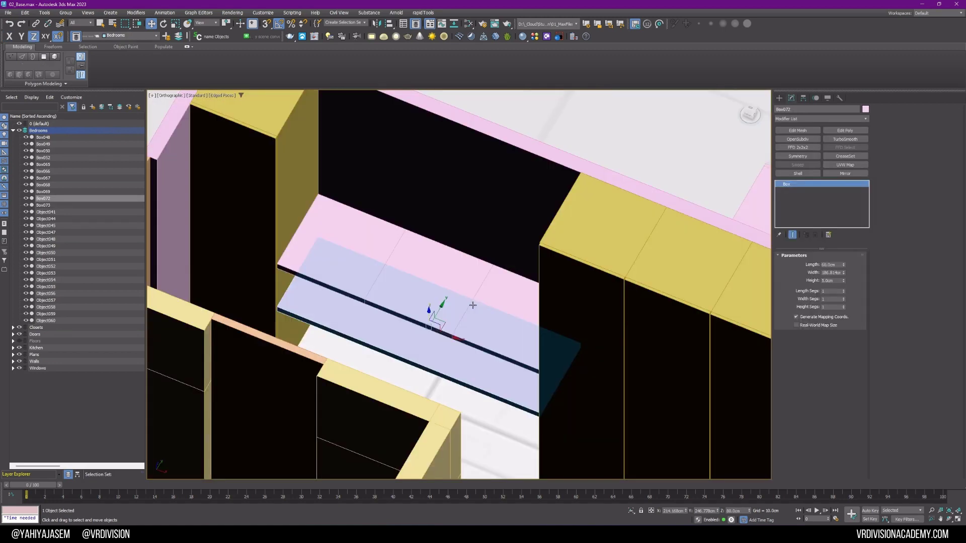
left_click(472, 303)
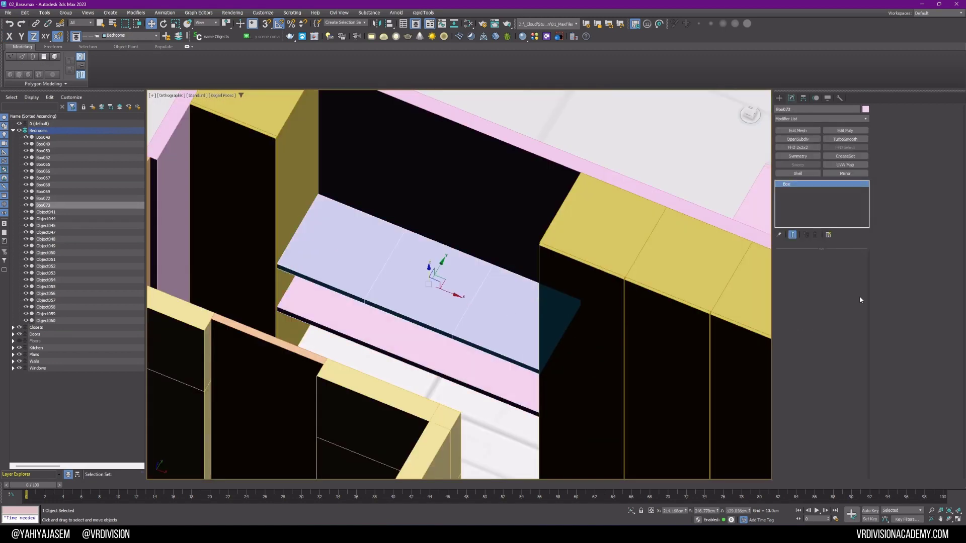
type("40")
key("Return")
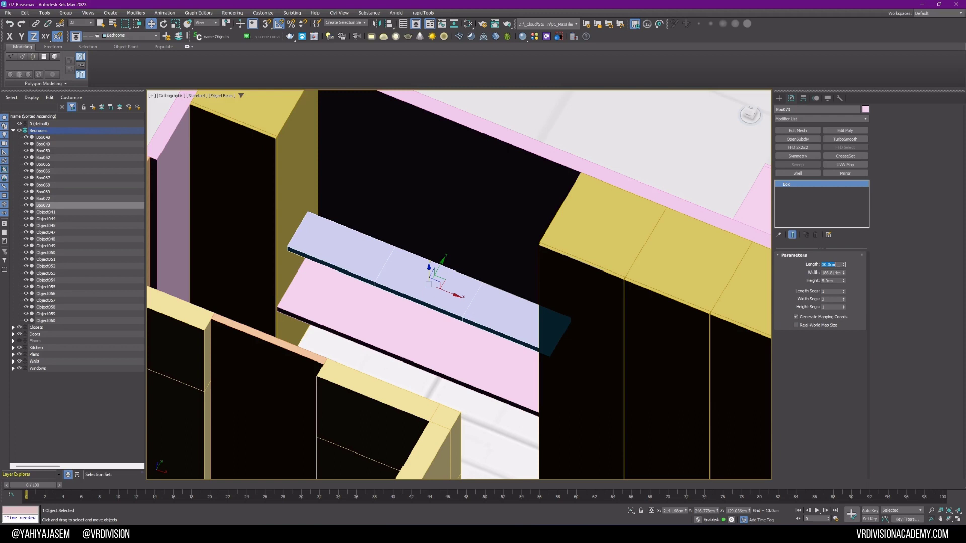
type("35")
key("Return")
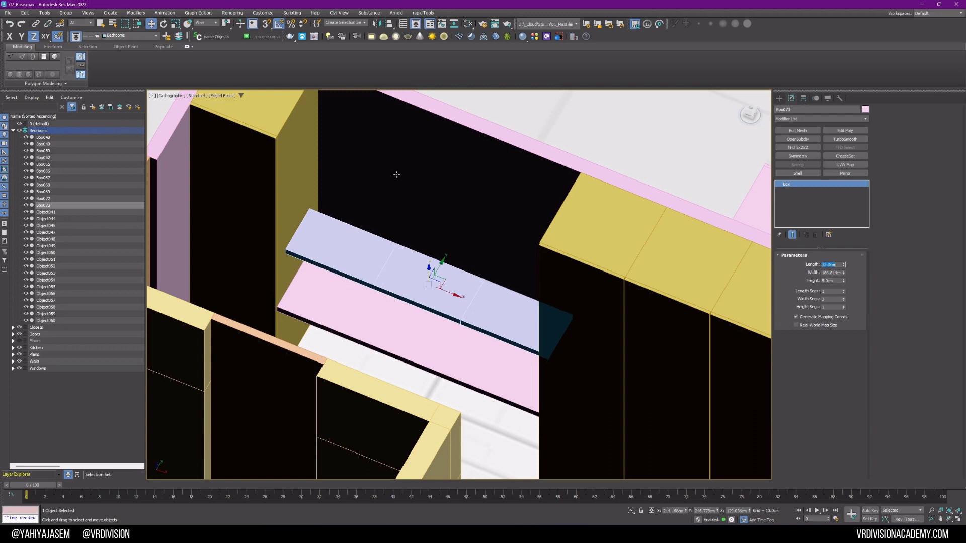
Isolate the two boxes and offset the upper one vertically above the desk box.
middle_click_drag(397, 174, 398, 208)
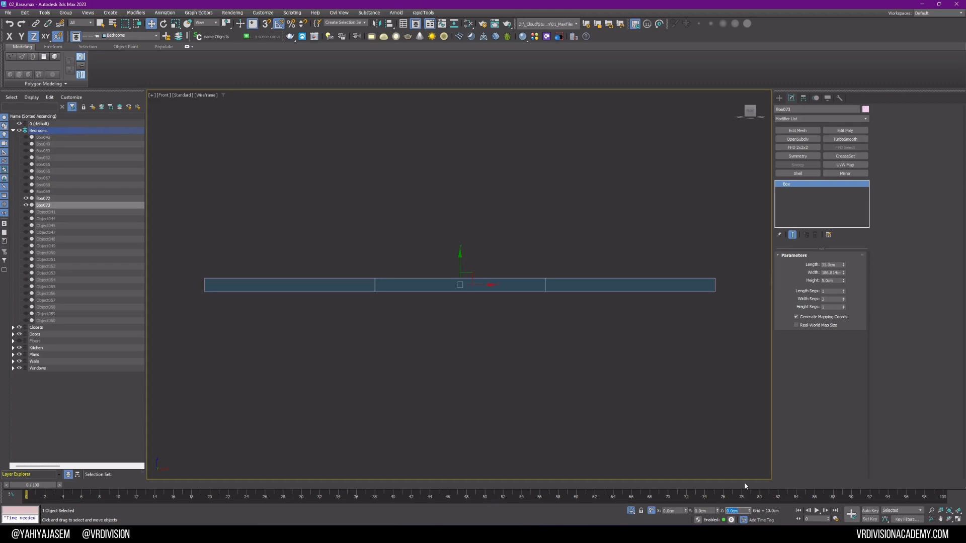
key("Return")
scroll(586, 294, "down", 4)
middle_click_drag(588, 300, 531, 322)
middle_click_drag(679, 481, 823, 284, "alt")
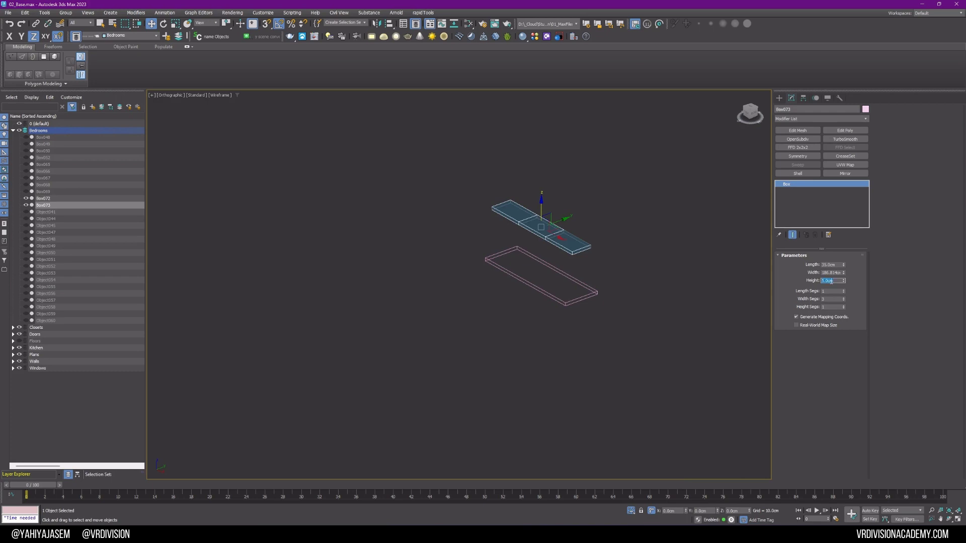
Set the upper box's height to 80 cm, show it shaded, and exit isolation.
type("80")
key("Return")
key("F3")
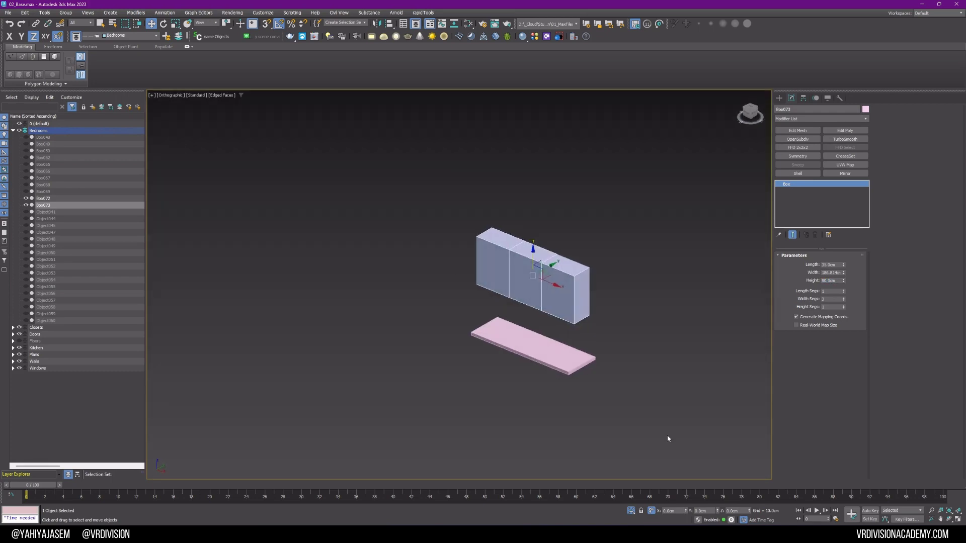
left_click(668, 438)
left_click(631, 510)
Snap the upper cabinet flush with the back and top of the neighbouring closet and check the alignment from the front.
left_click(508, 287)
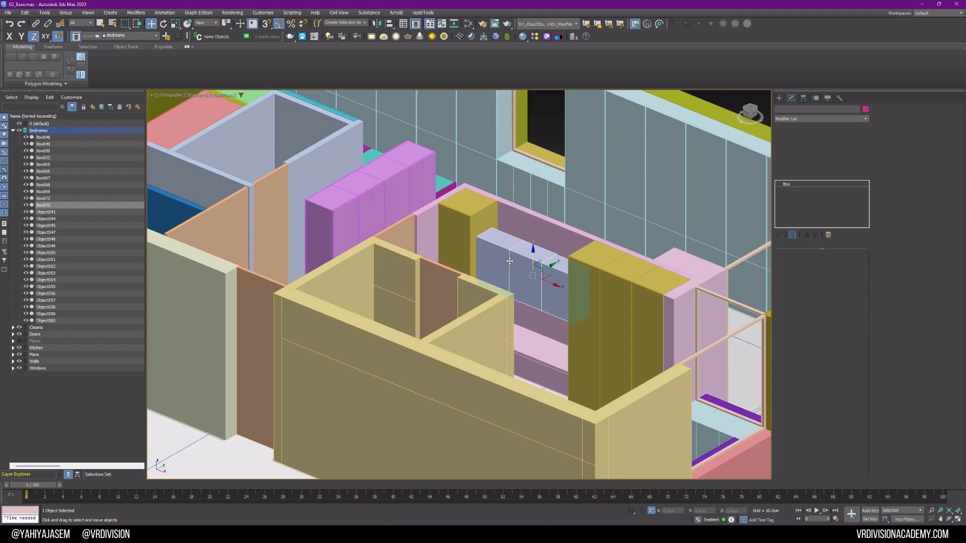
key("z")
key("s")
left_click_drag(509, 179, 512, 161)
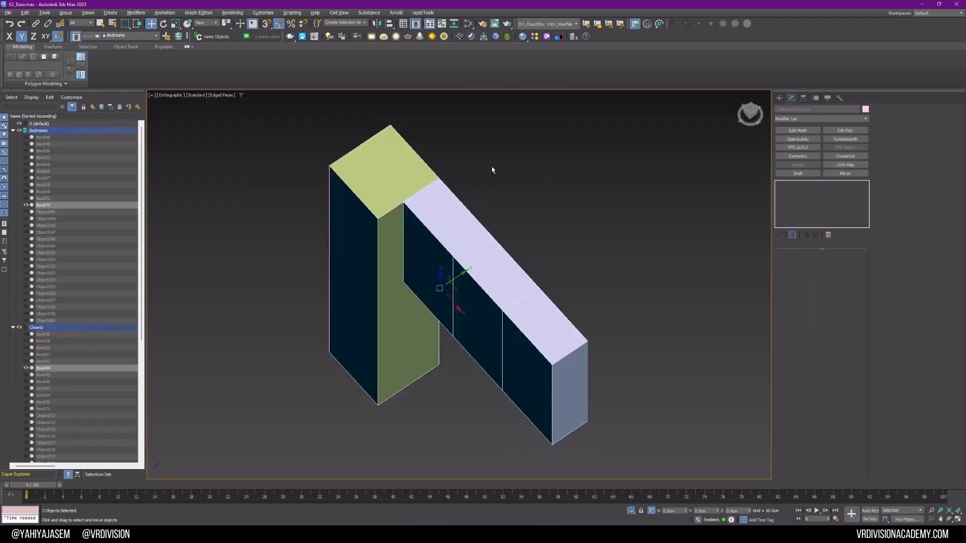
key("f")
key("z")
left_click(617, 214)
scroll(617, 218, "down", 3)
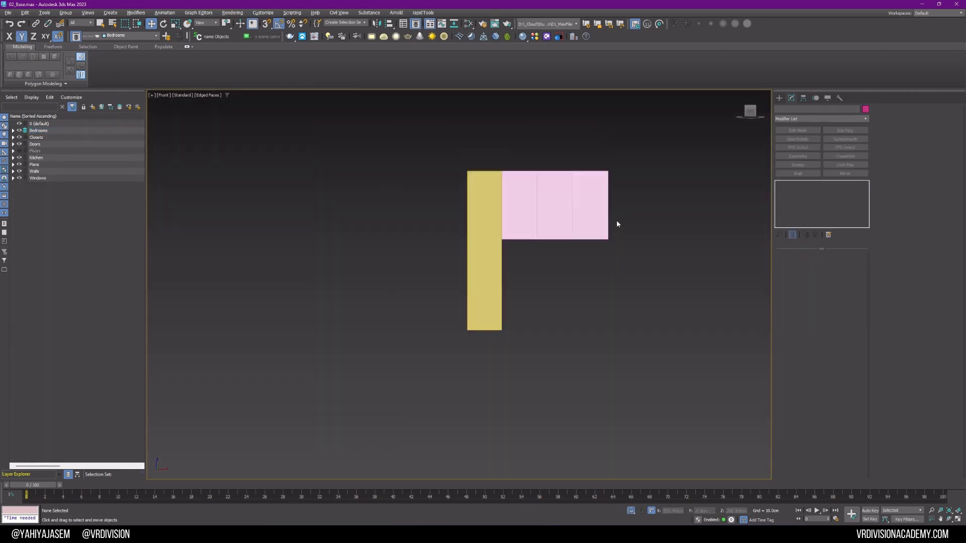
middle_click_drag(617, 220, 579, 298, "alt")
left_click(632, 511)
Copy the low purple panel in room GF.09, rotate it onto the adjacent wall and snap it into the corner.
scroll(629, 311, "up", 5)
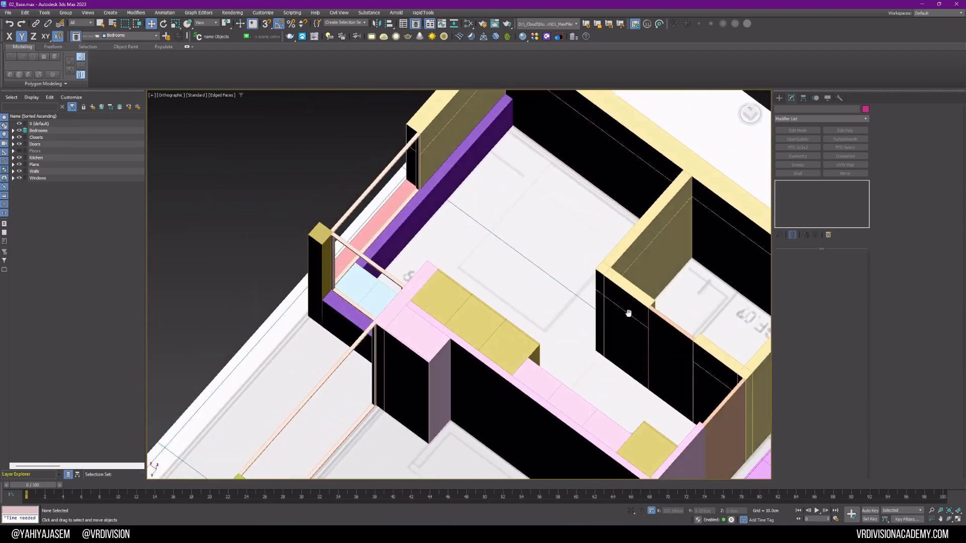
middle_click_drag(506, 223, 518, 231, "alt")
scroll(483, 176, "up", 3)
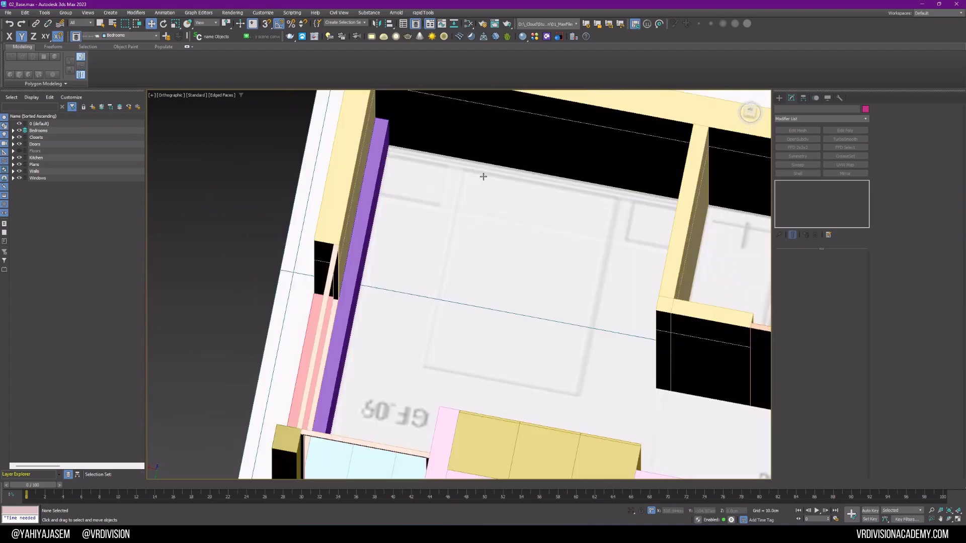
left_click(377, 158)
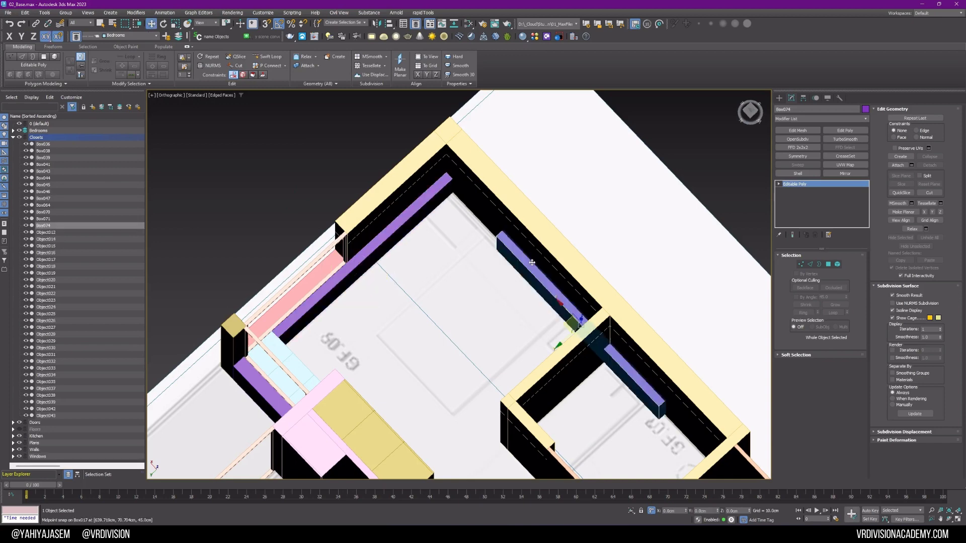
key("s")
mouse_move(495, 235)
left_mouse_down()
mouse_move(464, 238)
mouse_move(453, 182)
left_mouse_up()
middle_click_drag(509, 203, 632, 195, "alt")
Snap the end vertices of the copied purple panel to the face of the partition wall.
key("1")
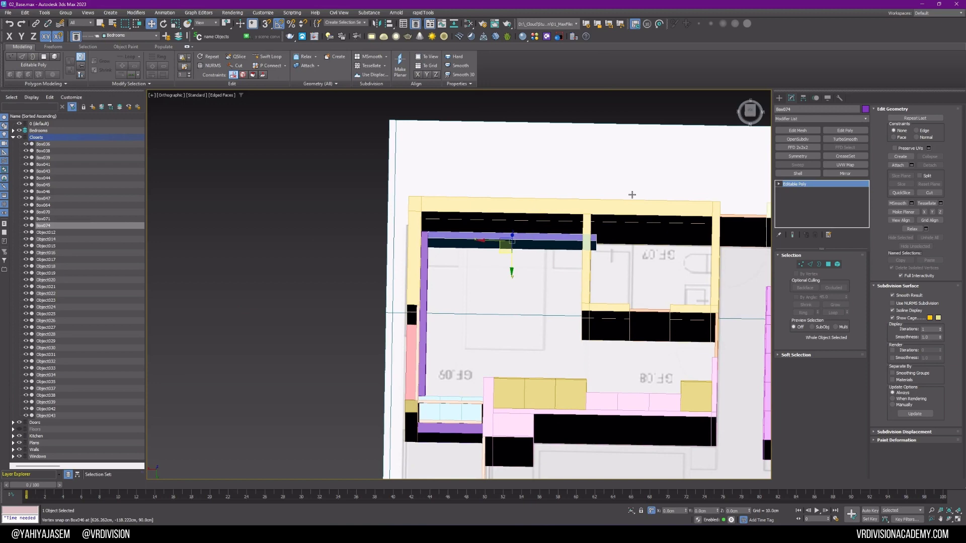
key("s")
scroll(581, 248, "up", 3)
key("s")
left_click_drag(592, 236, 583, 181)
key("s")
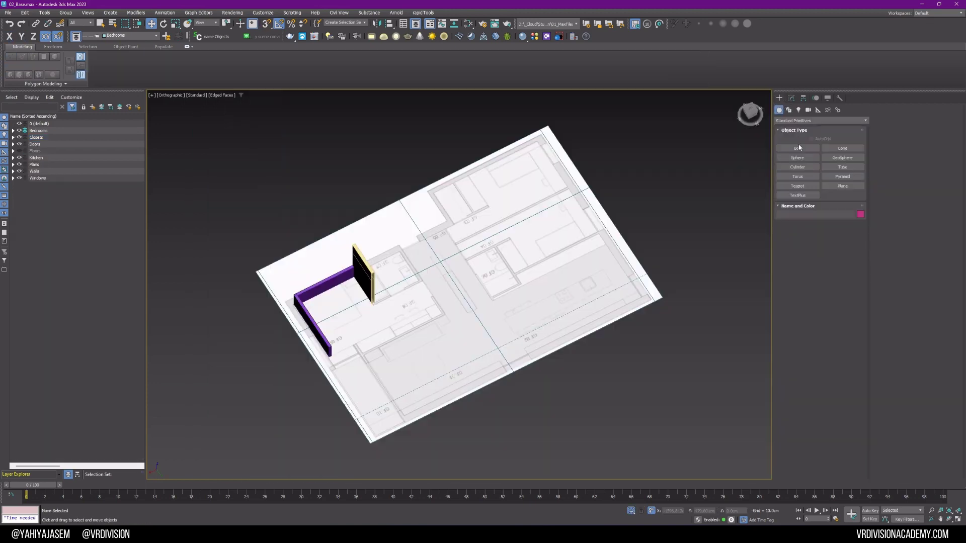
Create a box over the bed outline in room GF.09, 160 cm wide and 40 cm high, with a single width segment.
scroll(324, 305, "up", 8)
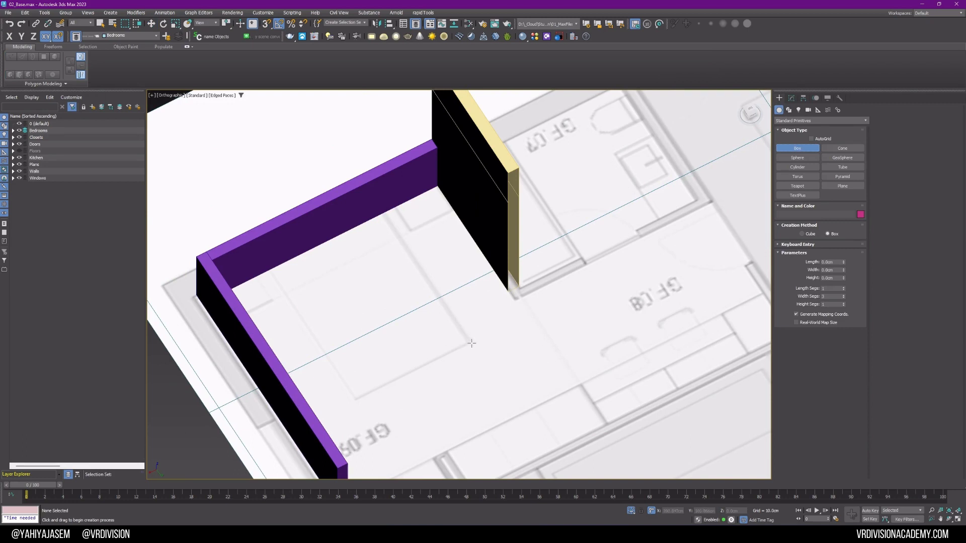
left_click_drag(472, 343, 272, 268)
left_click(271, 266)
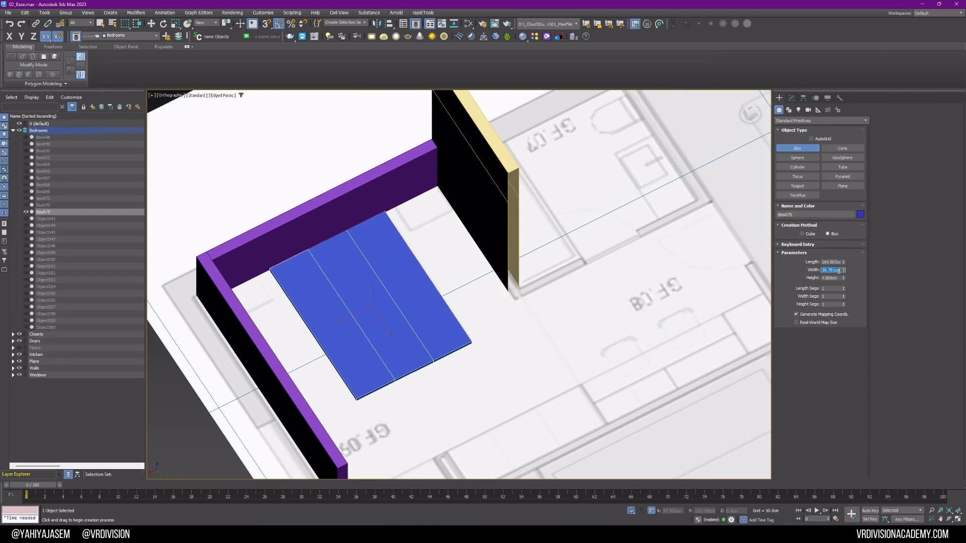
type("160")
key("Return")
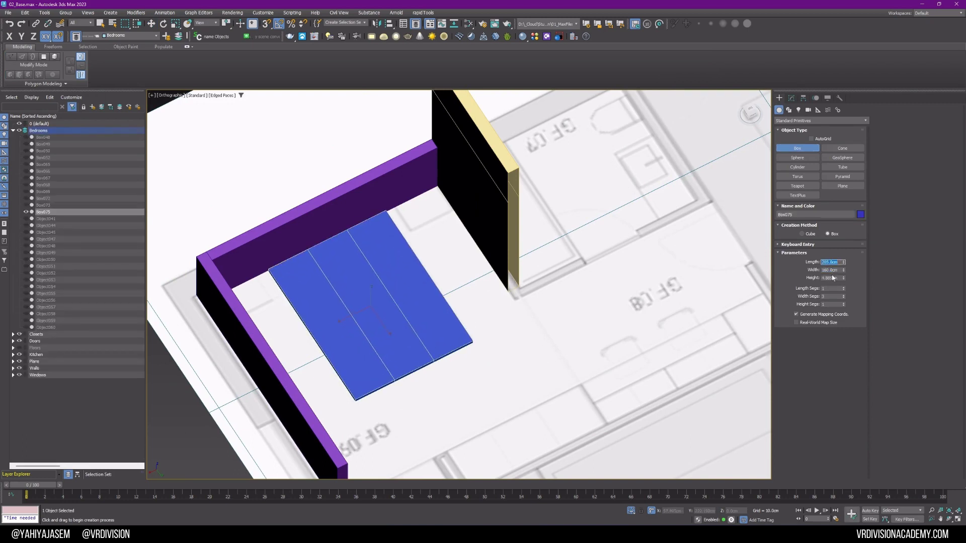
type("40")
key("Return")
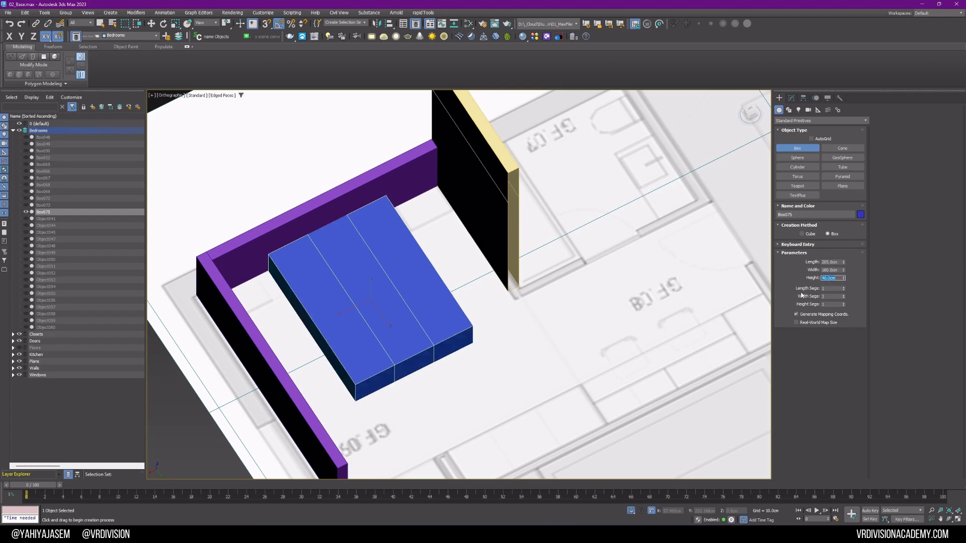
middle_click_drag(442, 293, 422, 295, "alt")
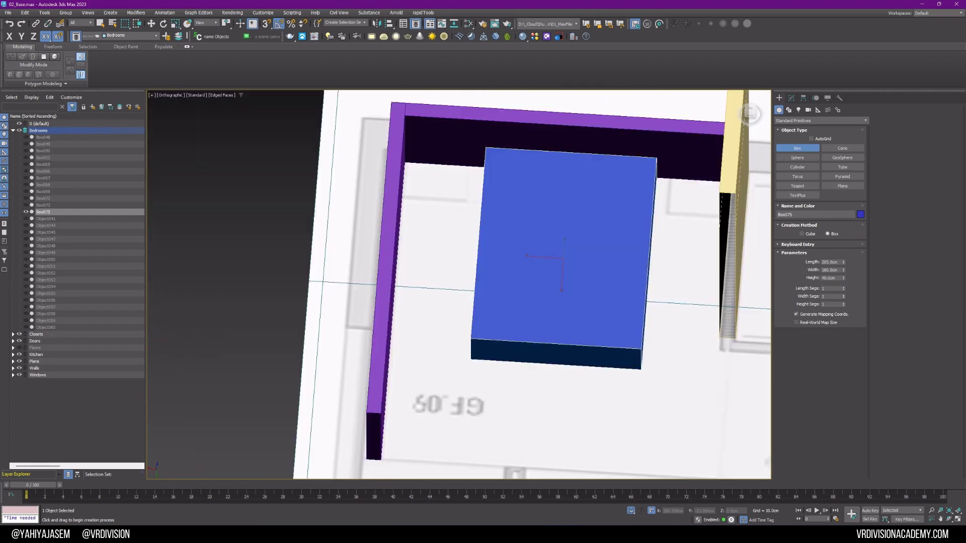
Copy the purple panel behind the bed, snap the copy on top of the original and raise it by another 80 cm.
middle_click_drag(590, 375, 543, 321, "alt")
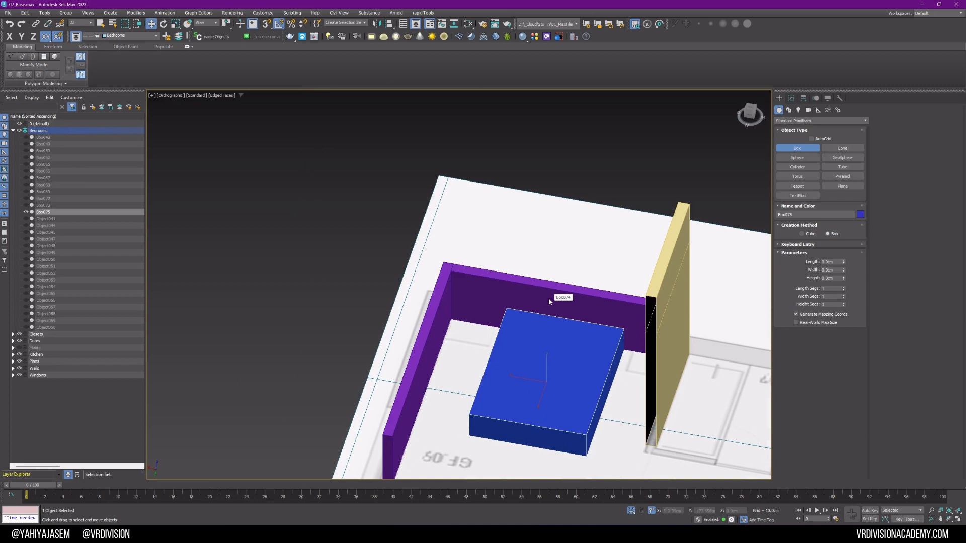
left_click_drag(548, 297, 556, 312, "shift")
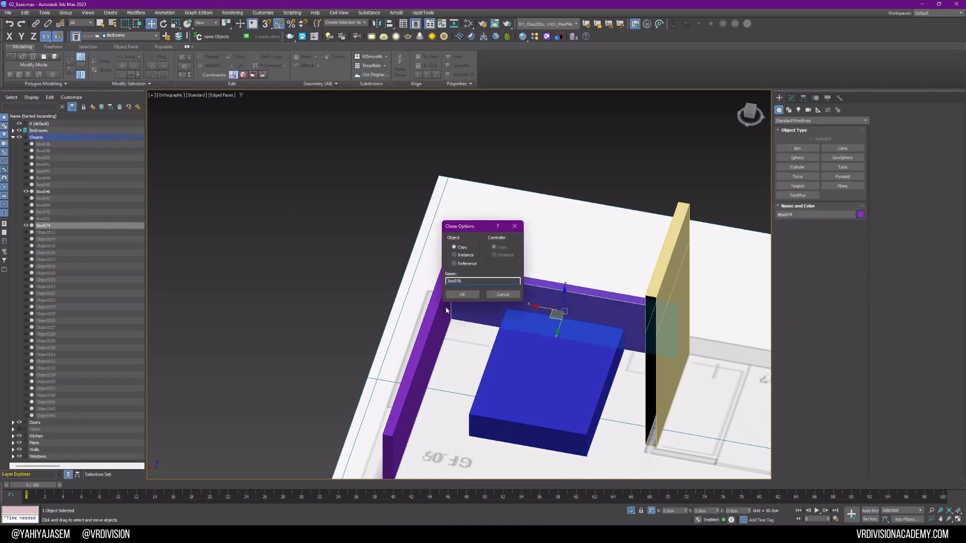
left_click(461, 295)
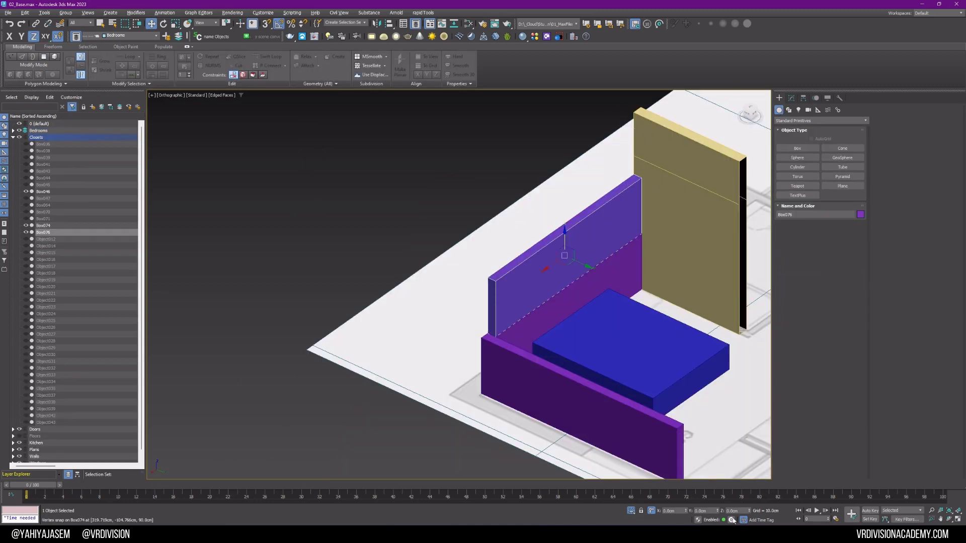
left_click(738, 511)
type("80")
key("Return")
left_click(792, 98)
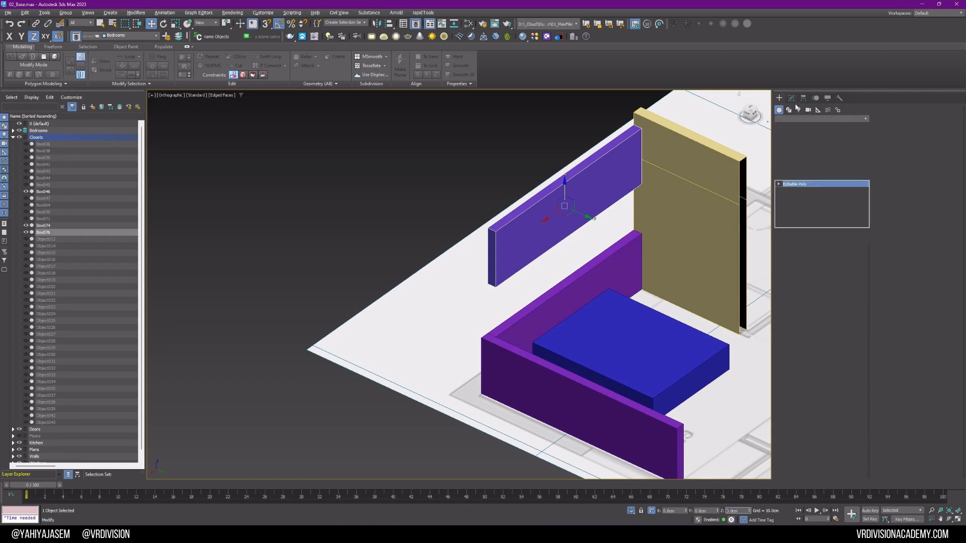
Move the front face of the raised purple panel above the bed outward to make that panel deeper.
key("4")
left_click(600, 155)
key("ctrl+a")
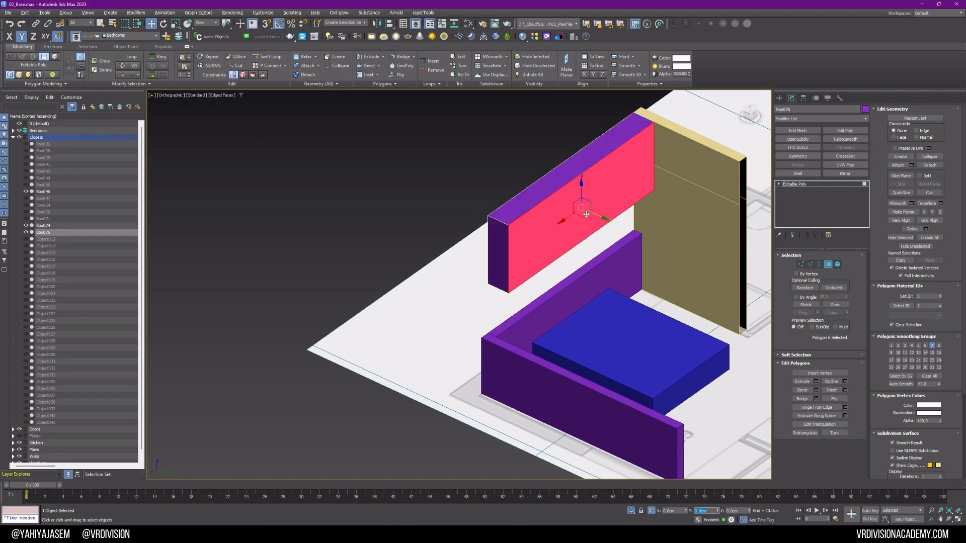
left_click(787, 185)
key("alt+q")
key("alt+q")
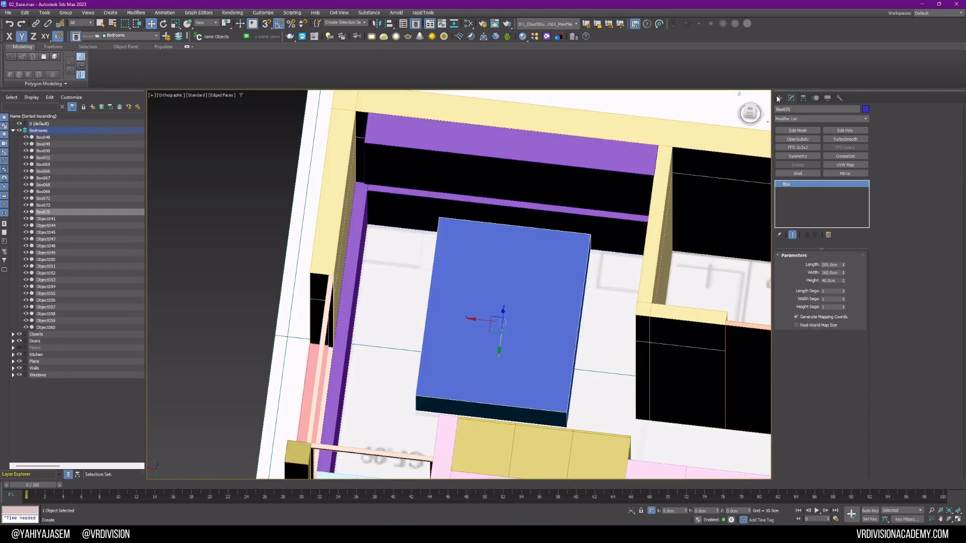
Create a nightstand box over its floor-plan outline beside the bed, 40 cm long, 60 cm wide and 40 cm high.
left_click(778, 97)
left_click(797, 149)
scroll(384, 269, "up", 3)
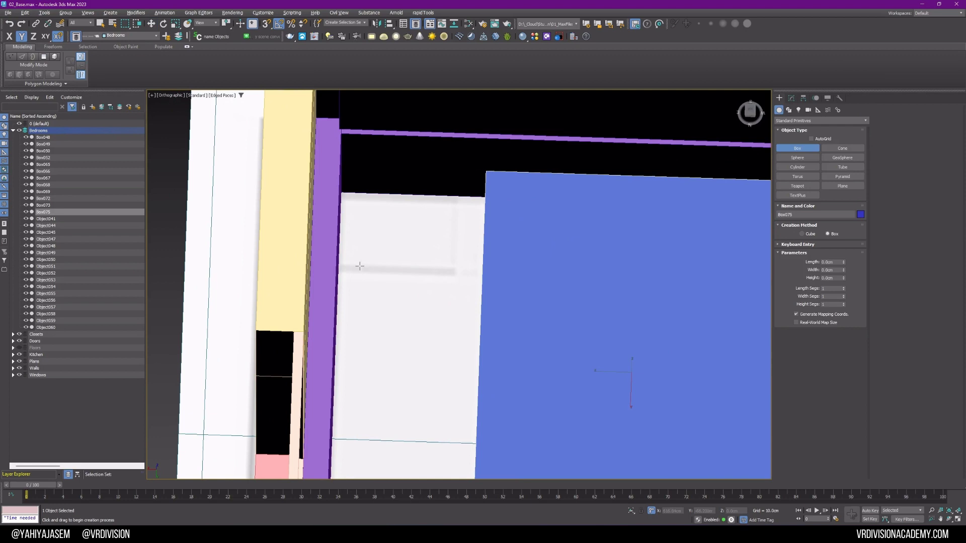
left_click_drag(344, 199, 455, 273)
left_click(455, 261)
double_click(831, 278)
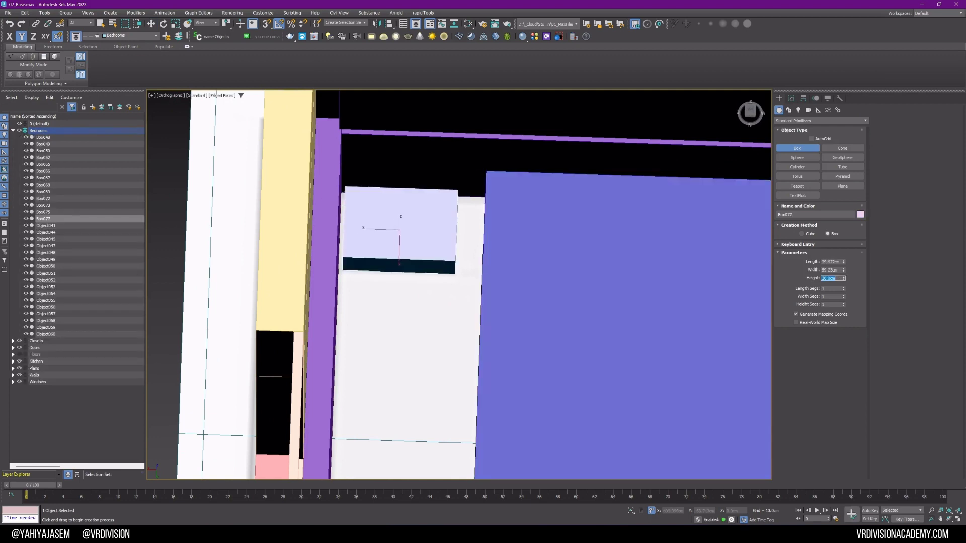
type("60")
key("Return")
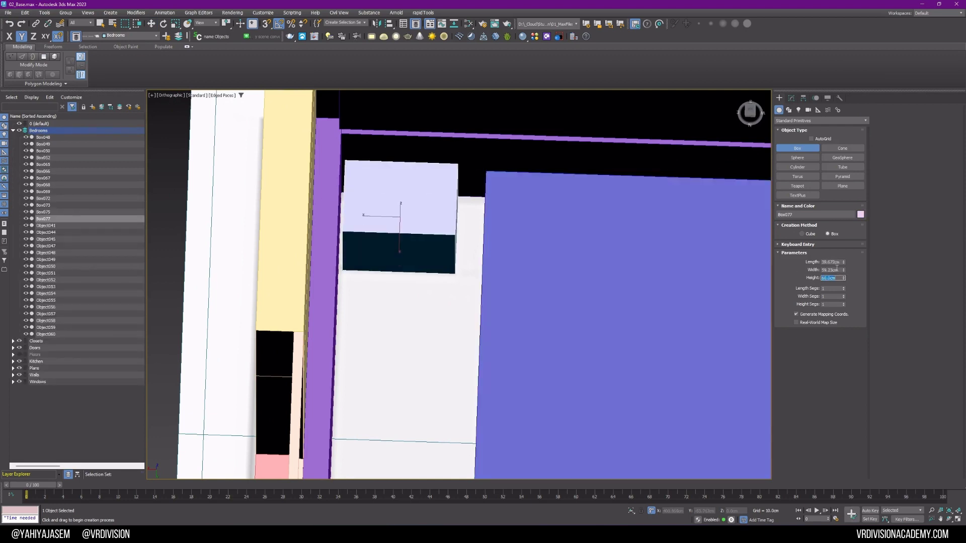
type("40")
key("Return")
type("60.0cm")
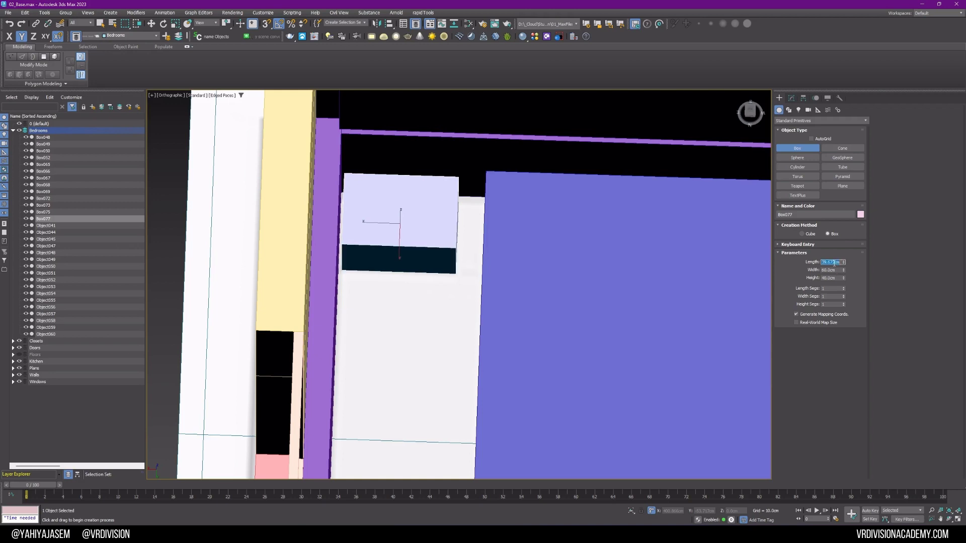
type("40")
key("Return")
Copy the nightstand box to the opposite side of the bed.
key("w")
middle_click_drag(463, 259, 379, 220)
scroll(378, 220, "down", 4)
left_click_drag(329, 201, 551, 232, "shift")
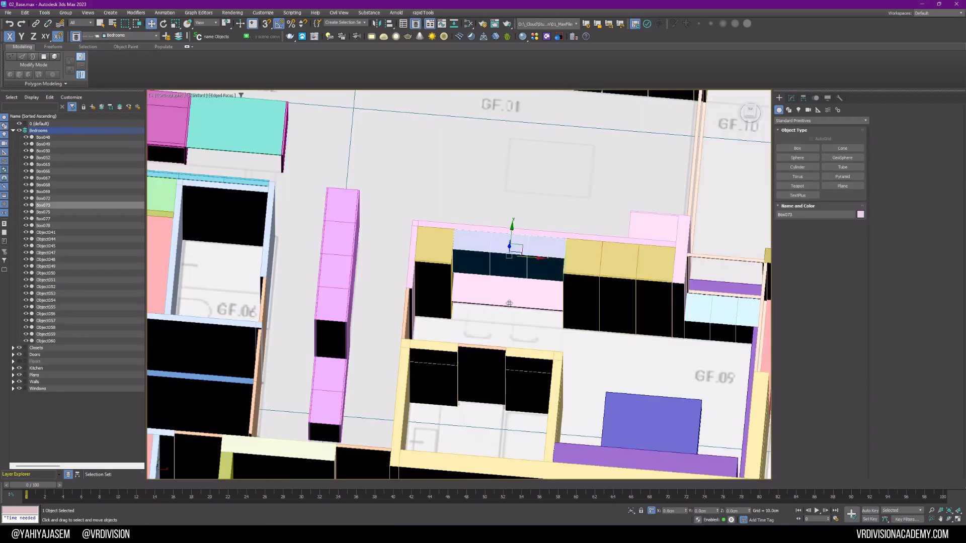
Isolate the pink desktop, convert it to Editable Poly and split it across the middle with one connecting segment.
key("z")
key("alt+q")
key("alt+e")
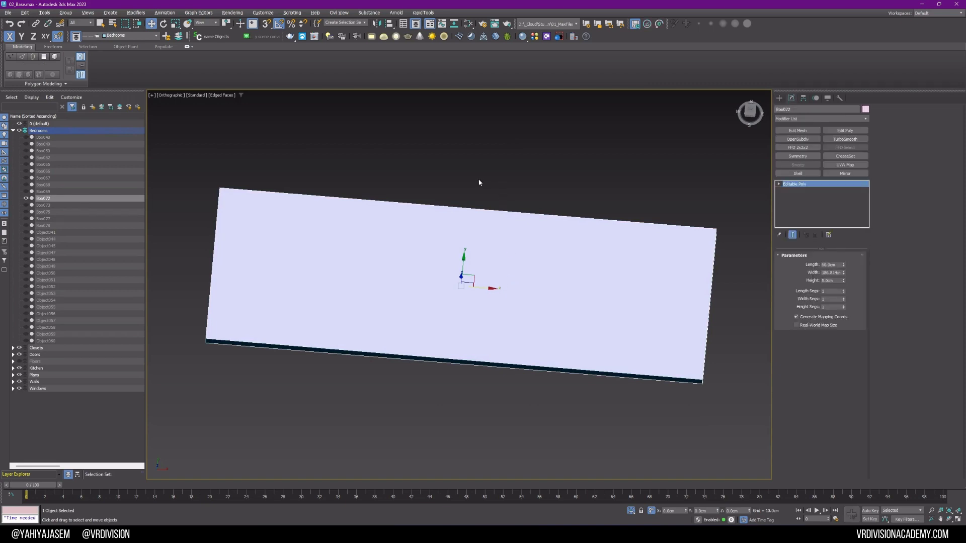
key("2")
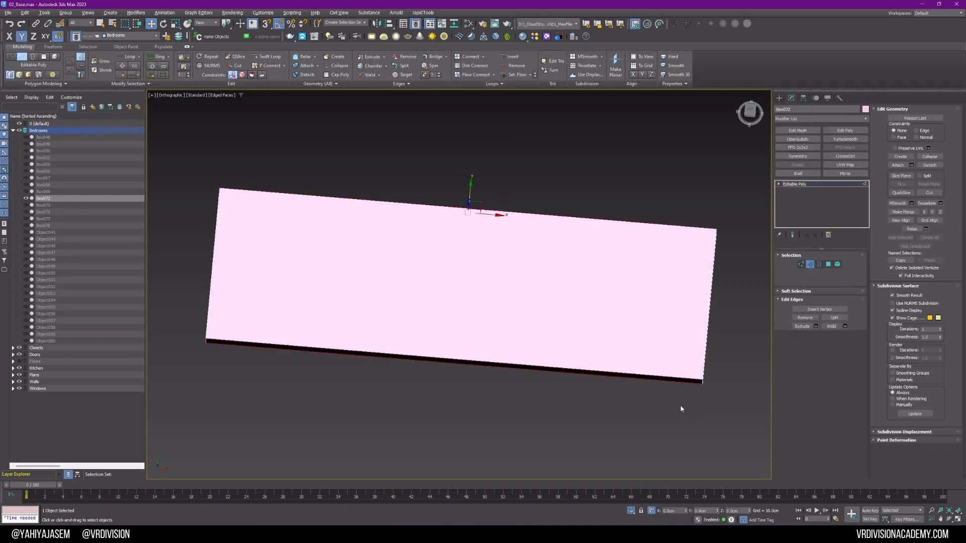
left_click(845, 407)
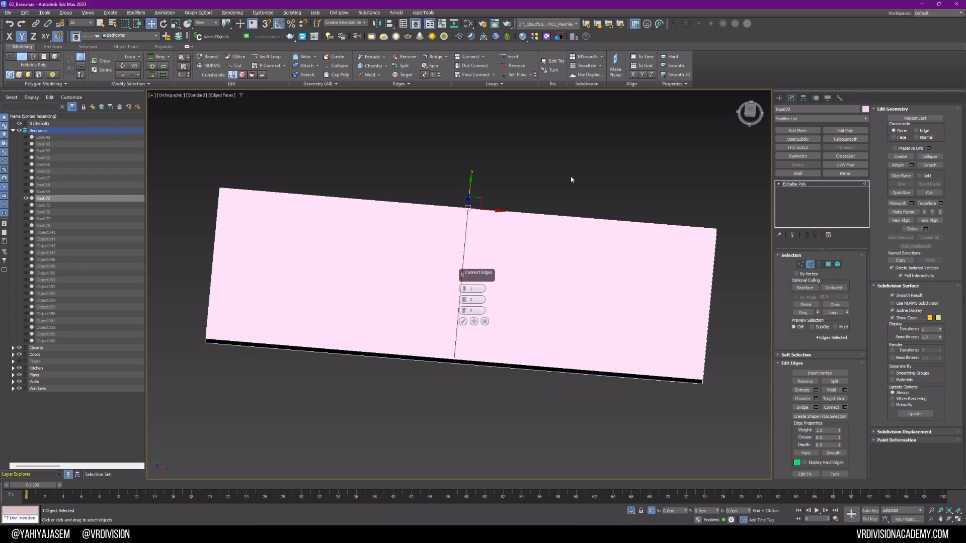
left_click(463, 321)
Connect the long edges of both desktop halves with two segments each and spread those segments apart.
left_click_drag(584, 174, 572, 432)
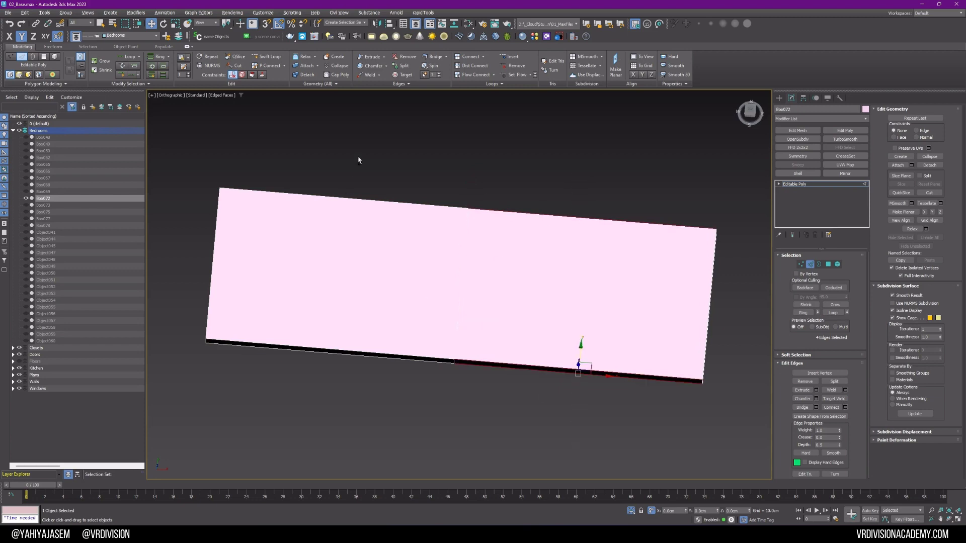
left_click_drag(358, 157, 346, 427, "ctrl")
left_click(844, 407)
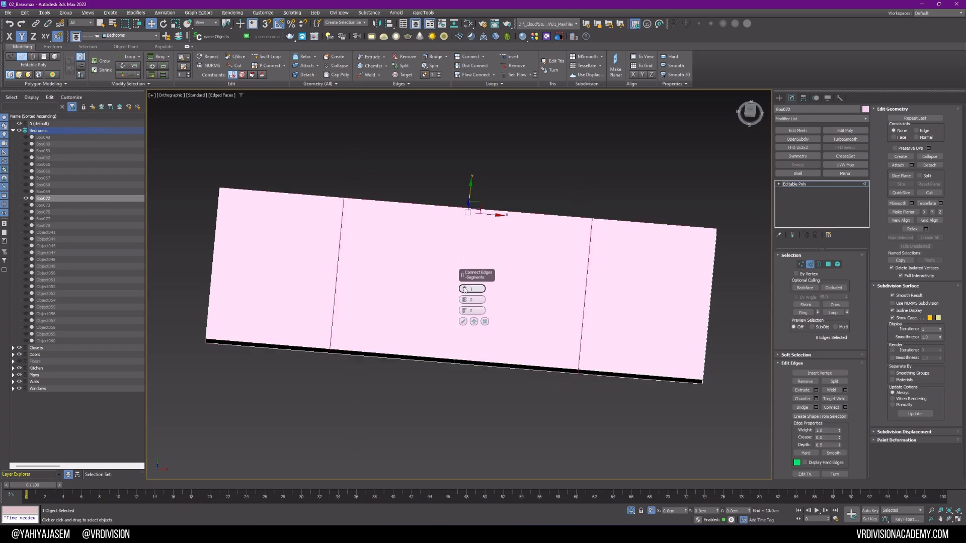
left_click(464, 288)
left_click_drag(465, 301, 461, 263)
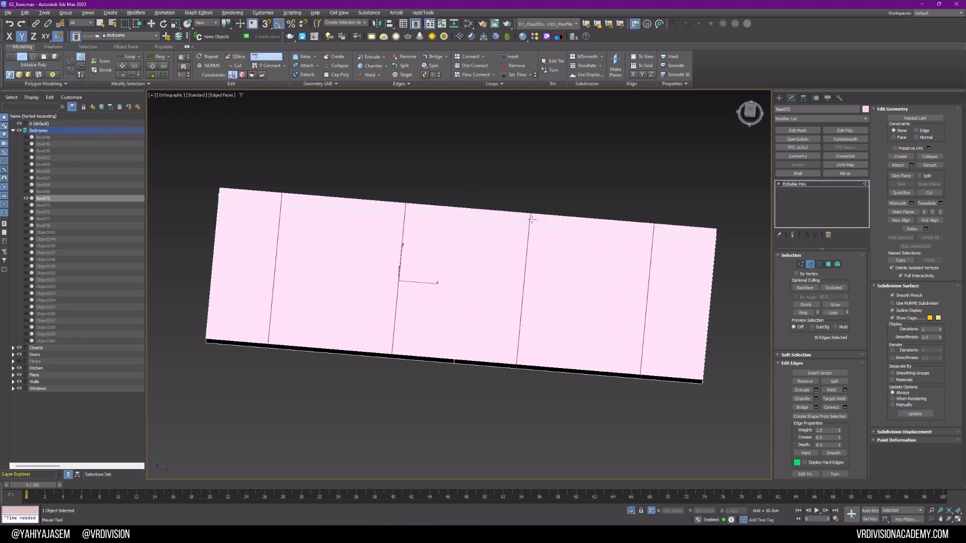
Add an edge loop just inside the desktop's rear edge and delete the two rear polygon strips to cut two notches.
left_click(532, 219)
key("w")
key("t")
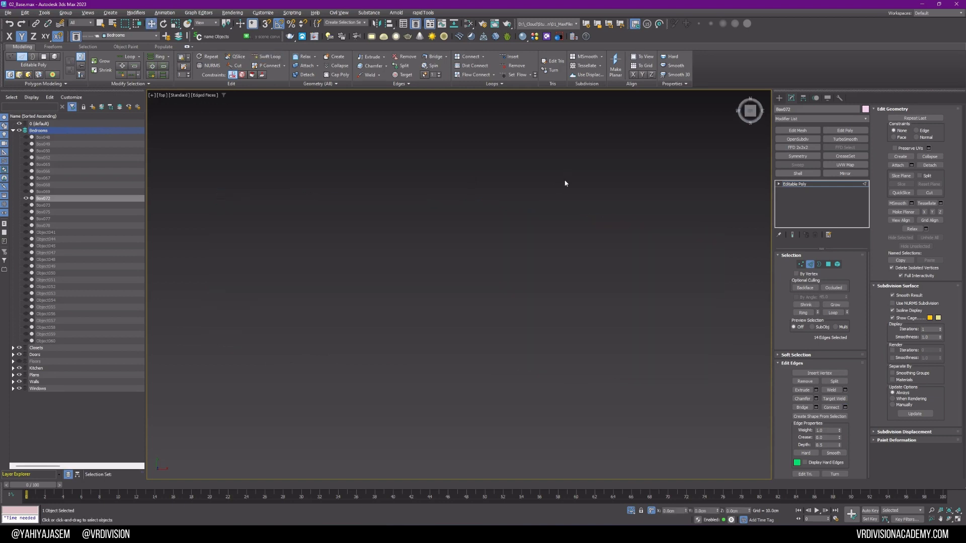
key("z")
key("4")
left_click(619, 281)
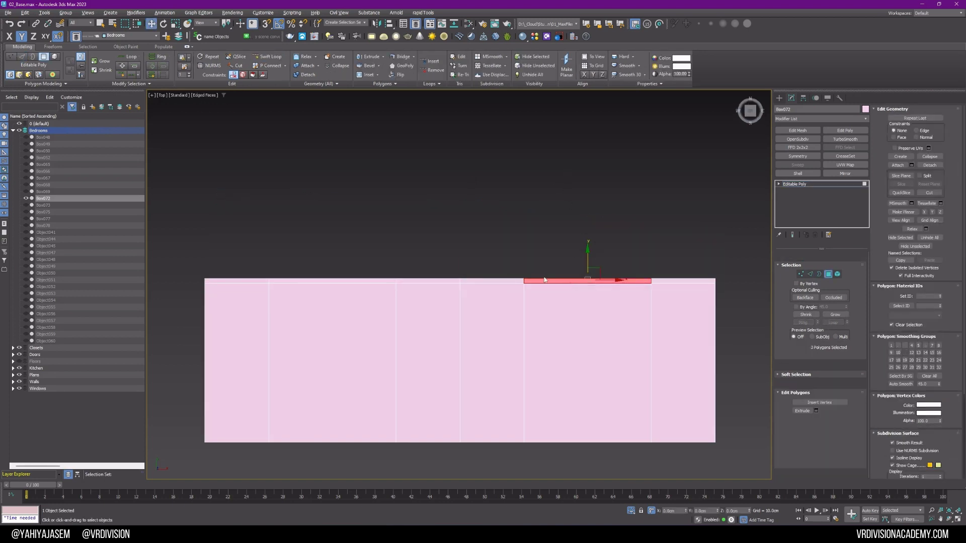
left_click(326, 279, "ctrl")
key("Delete")
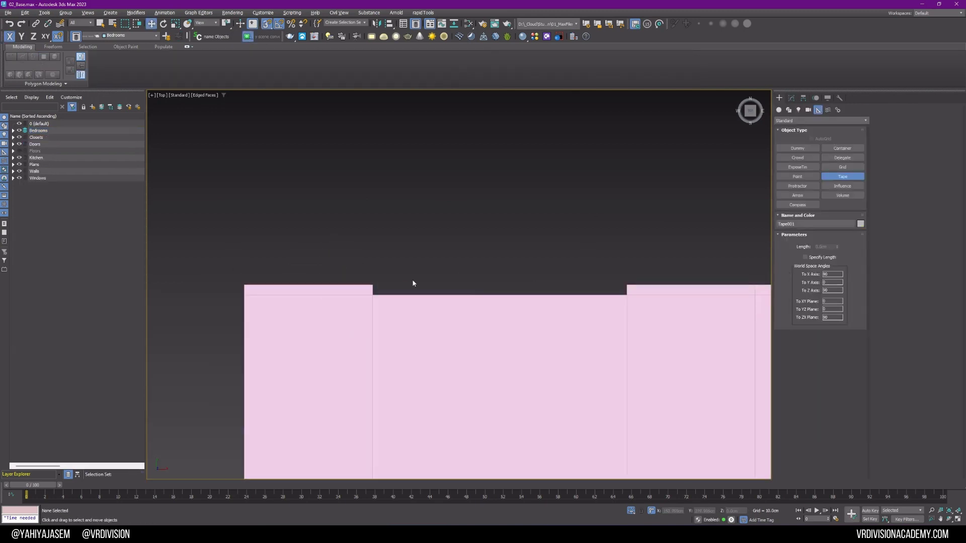
Bridge the upper and lower edges along the back of the desktop's first notch.
scroll(412, 283, "down", 3)
left_click(403, 313)
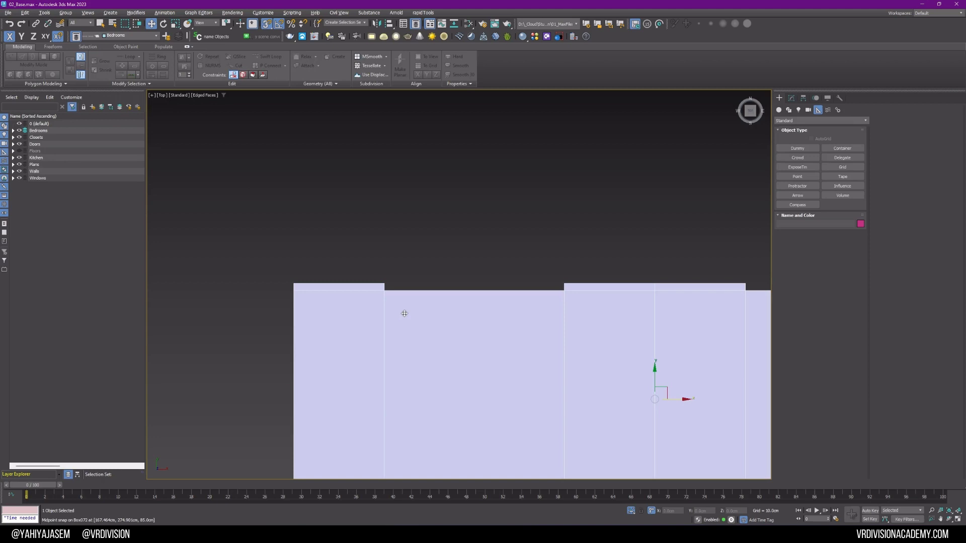
key("1")
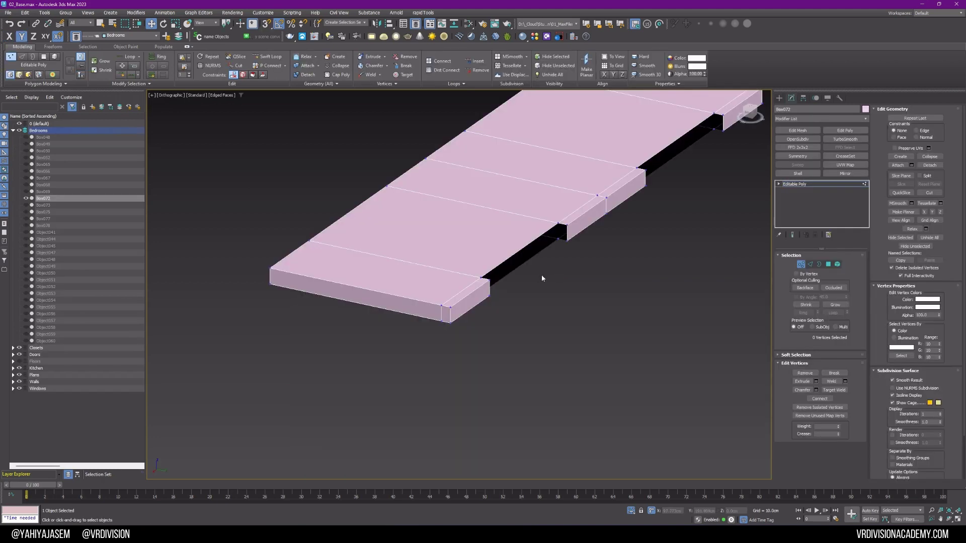
key("2")
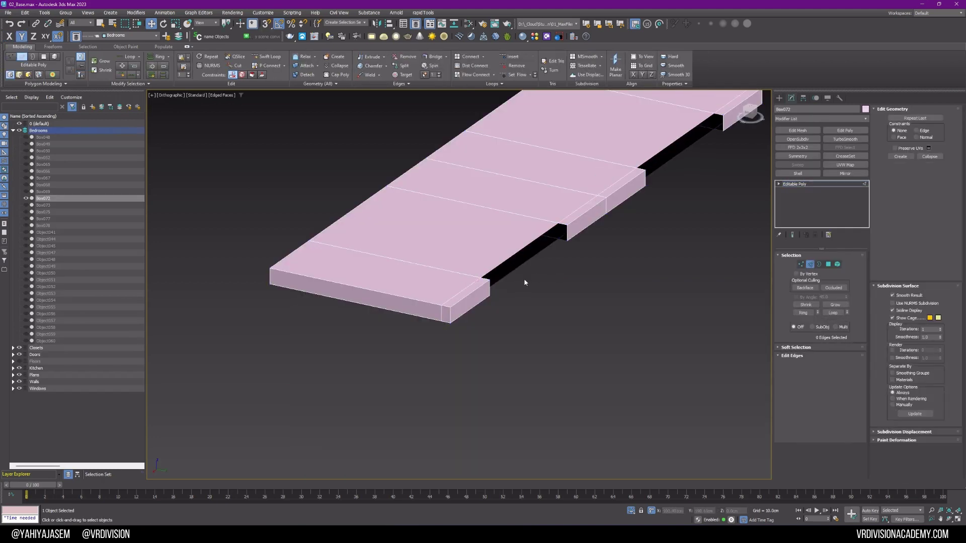
left_click_drag(523, 279, 515, 235)
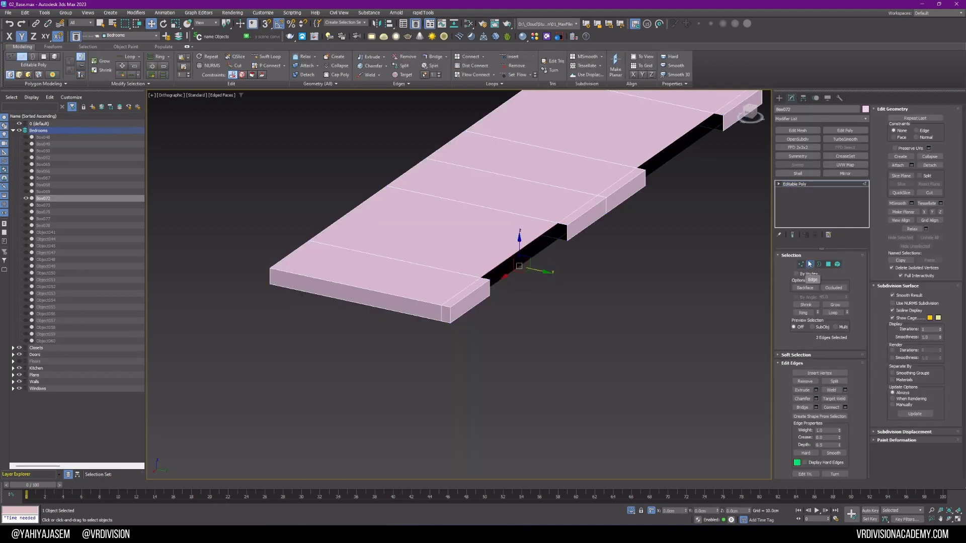
key("ctrl+shift+b")
middle_click_drag(632, 210, 510, 334)
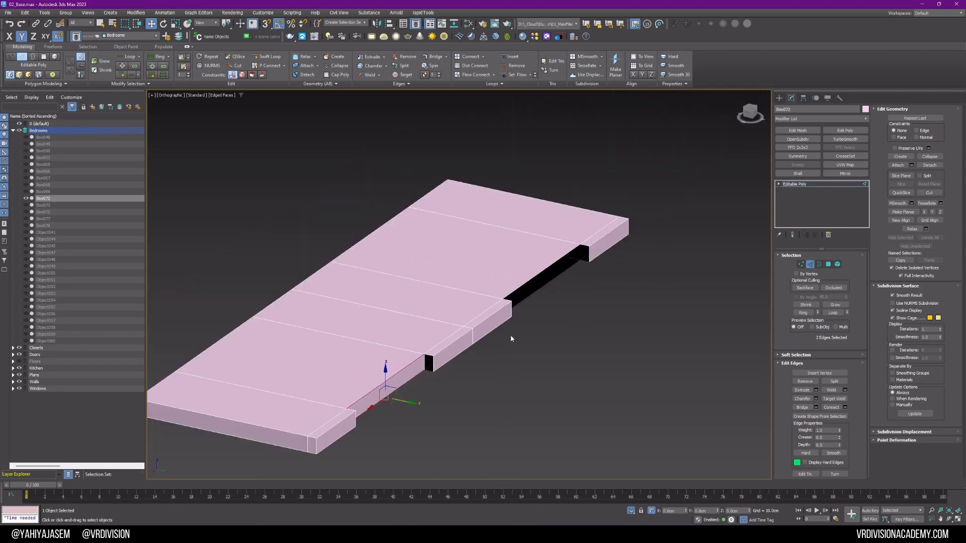
Cap the open side borders of the desktop's first notch.
key("3")
left_click(433, 366)
middle_click_drag(469, 373, 291, 428, "alt")
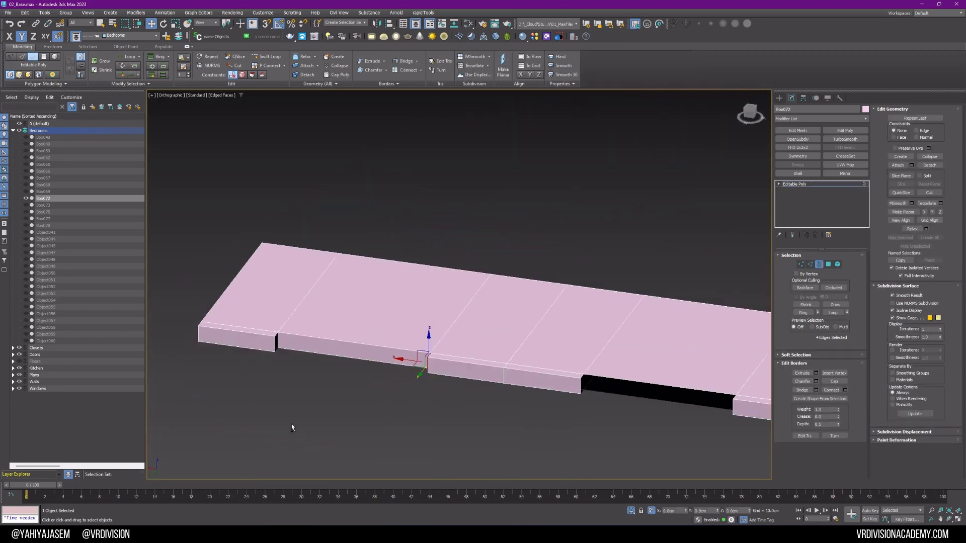
scroll(592, 357, "down", 3)
middle_click_drag(593, 358, 498, 282)
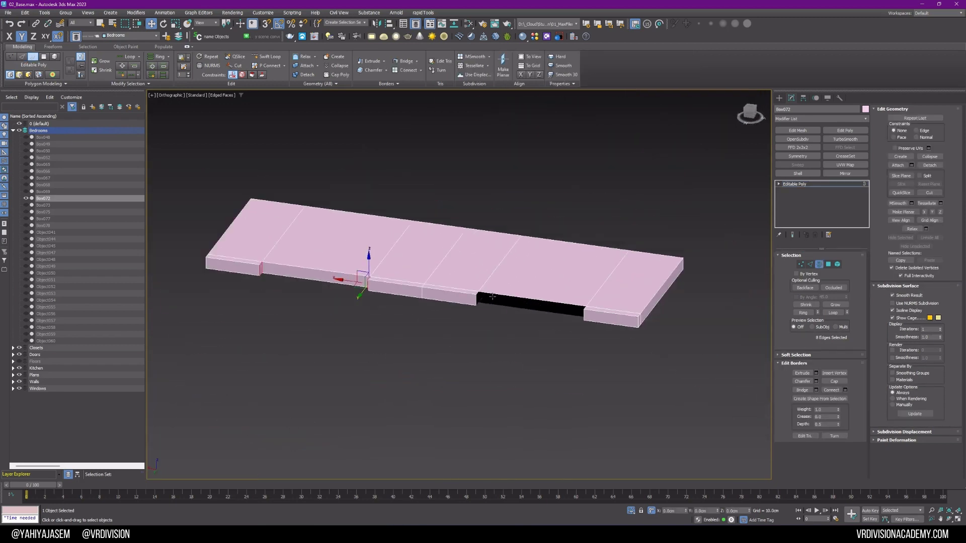
Try to cap the entire open border of the desktop's second notch.
left_click(514, 296)
key("alt+p")
key("2")
scroll(555, 321, "up", 4)
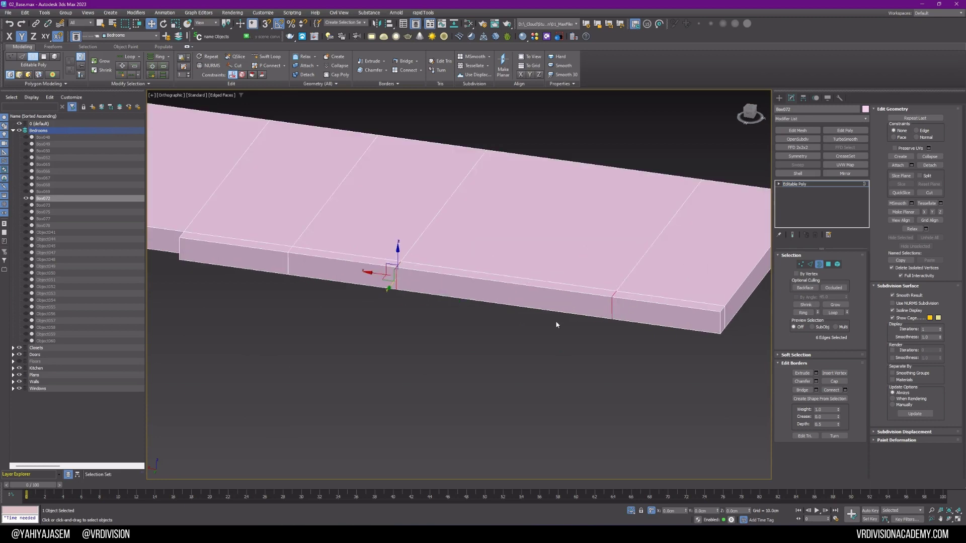
key("Delete")
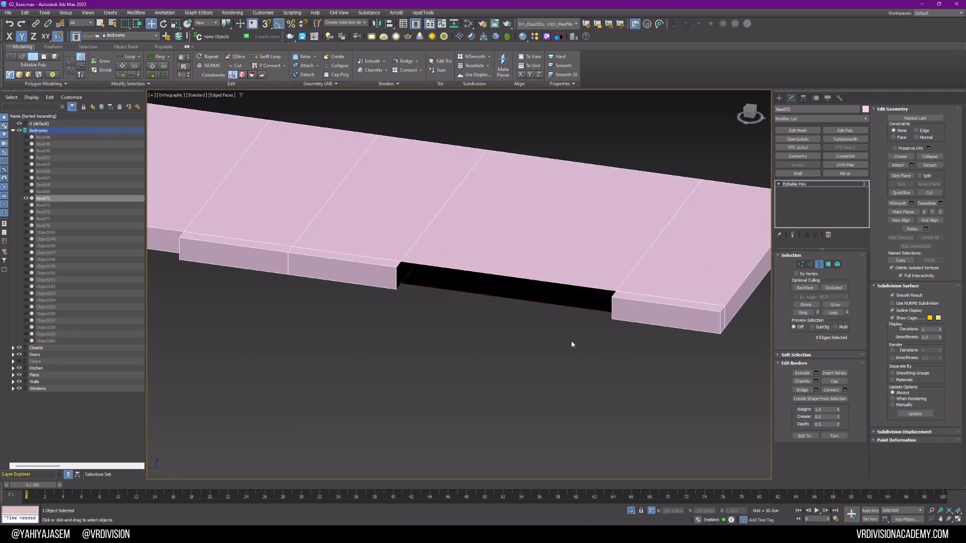
Bridge the upper and lower edges of the desktop's second notch and close its remaining open side borders.
key("2")
left_click_drag(557, 340, 561, 256)
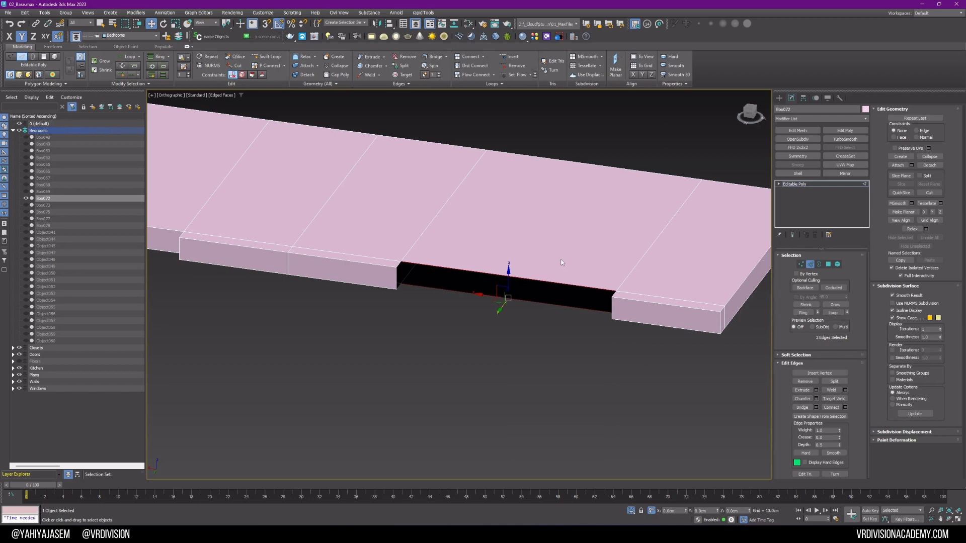
key("alt+b")
key("3")
key("ctrl+a")
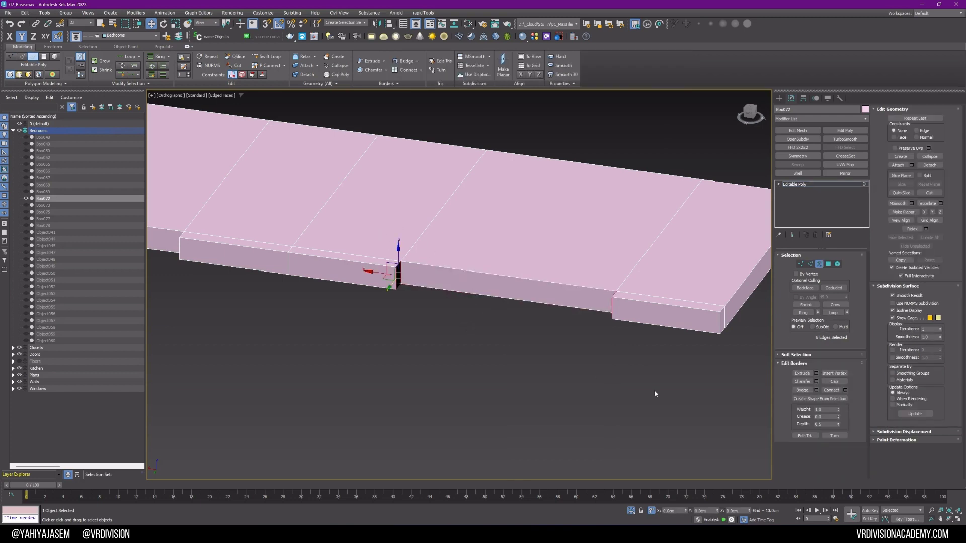
scroll(654, 390, "down", 5)
middle_click_drag(520, 338, 569, 341, "alt")
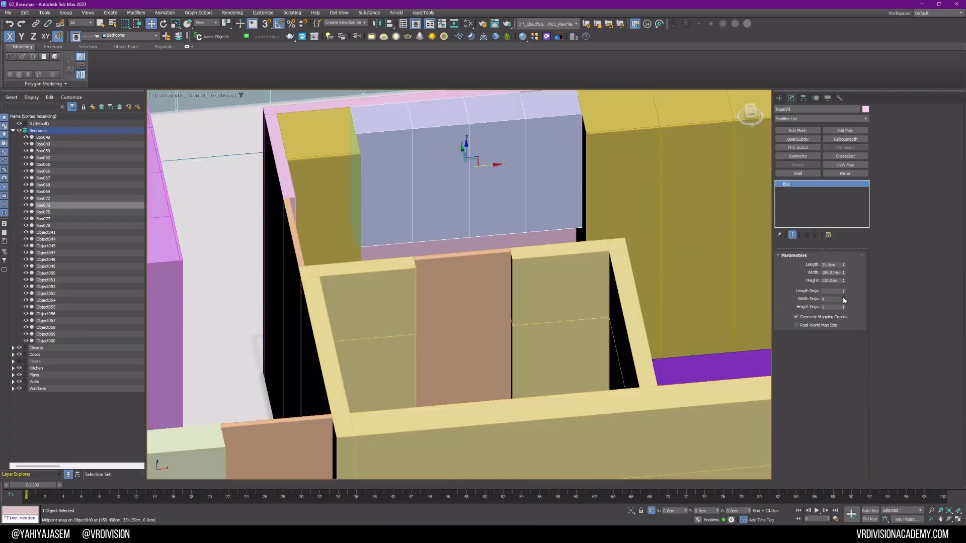
Isolate the overhead cabinet above the desk together with the neighbouring yellow closet door.
scroll(601, 315, "up", 5)
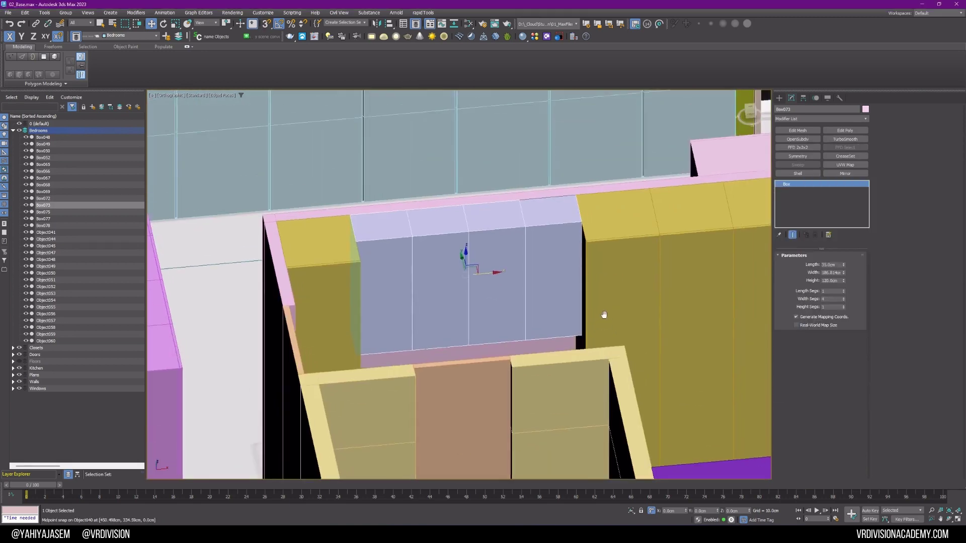
left_click(324, 259, "ctrl")
key("alt+q")
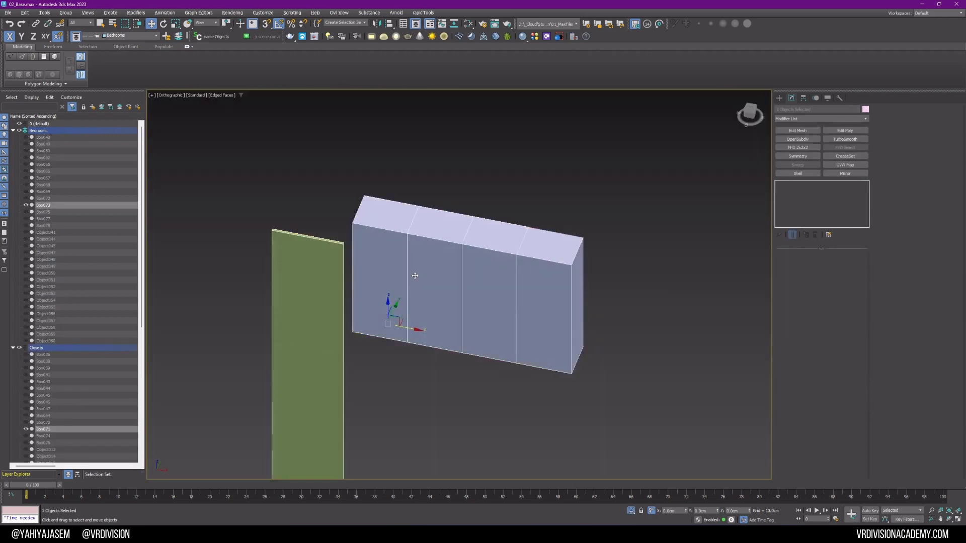
Copy the overhead cabinet, move the copy out in front of it and set the copy's length to 2 cm.
left_click(468, 259)
middle_click_drag(505, 261, 486, 261, "alt")
key("ctrl+v")
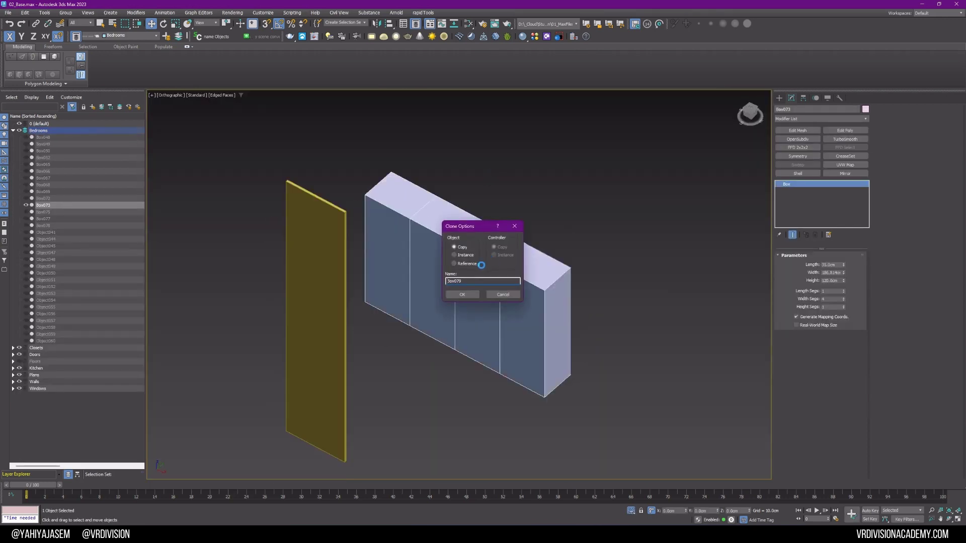
left_click(462, 294)
left_click_drag(464, 288, 415, 330)
double_click(830, 264)
type("2")
key("Return")
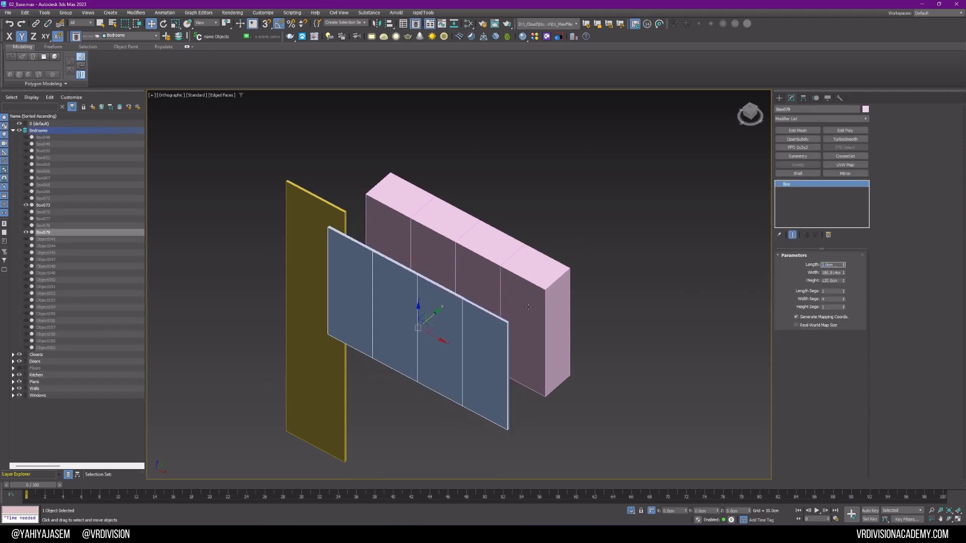
Convert the thin cabinet copy to Editable Poly and chamfer its three vertical division loops by 0.25 cm with open chamfers.
middle_click_drag(528, 307, 591, 226)
middle_click_drag(591, 226, 605, 231, "alt")
key("alt+e")
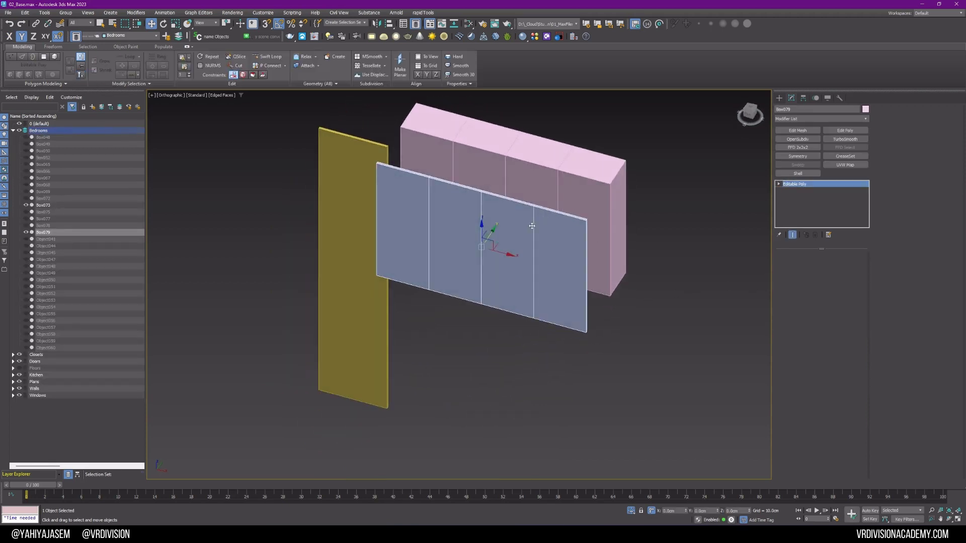
key("2")
double_click(533, 226)
double_click(481, 235, "ctrl")
double_click(429, 241, "ctrl")
middle_click_drag(473, 282, 535, 259, "alt")
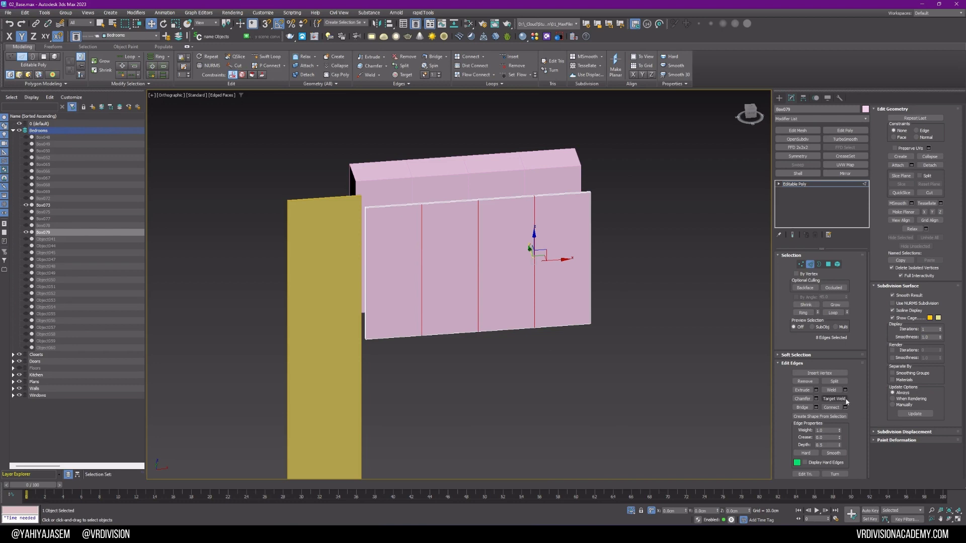
left_click(833, 313)
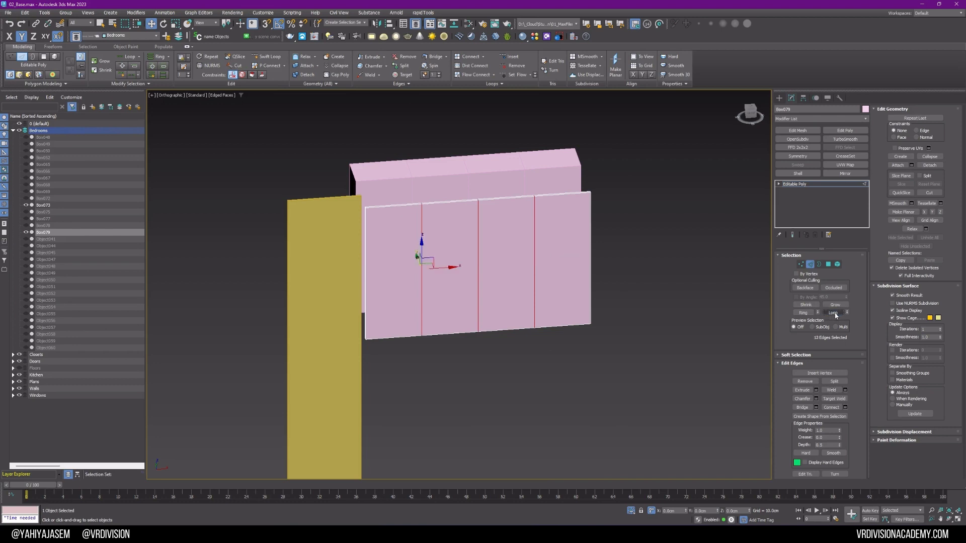
left_click(816, 398)
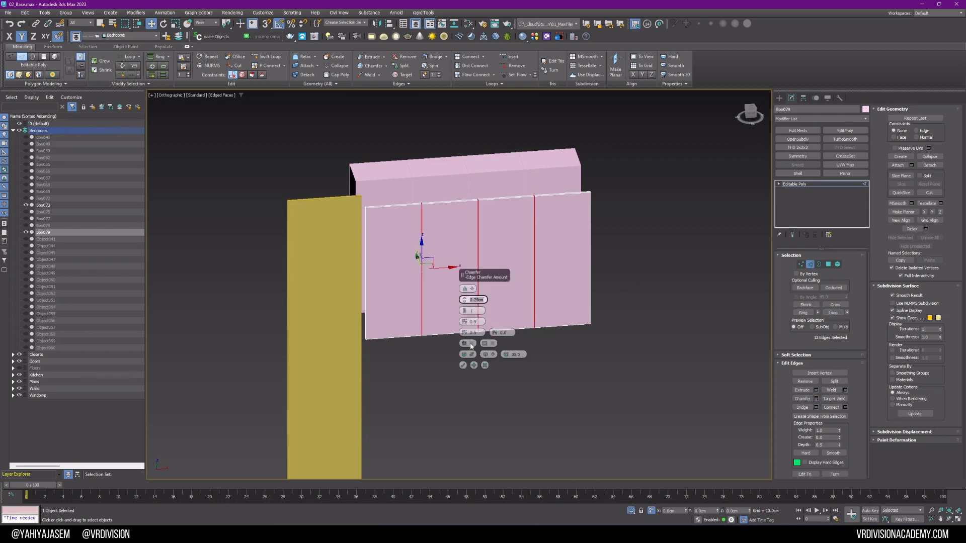
left_click(464, 365)
Nudge the vertices at both outer ends of the door panel slightly inward and switch to editing its open borders.
key("1")
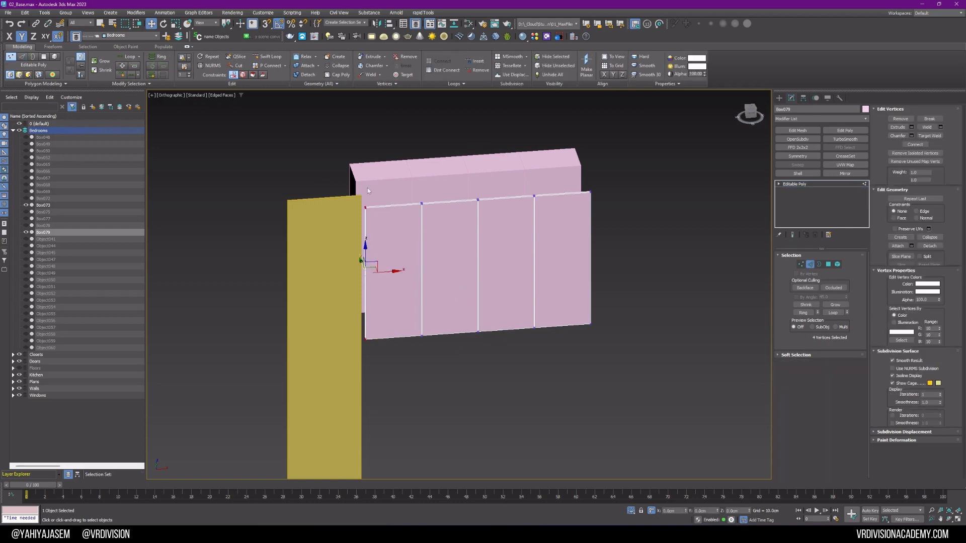
left_click_drag(610, 153, 575, 387)
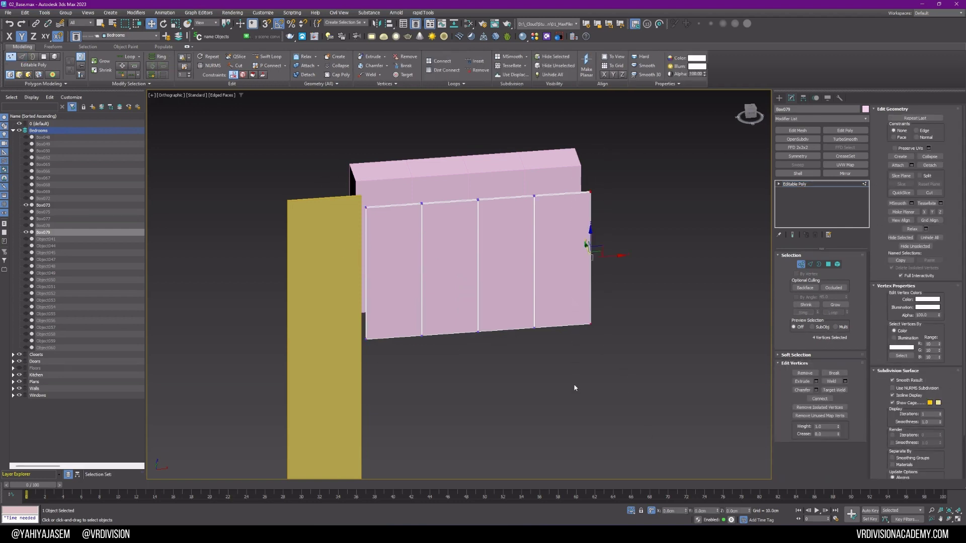
left_click_drag(592, 257, 591, 257)
scroll(548, 204, "up", 5)
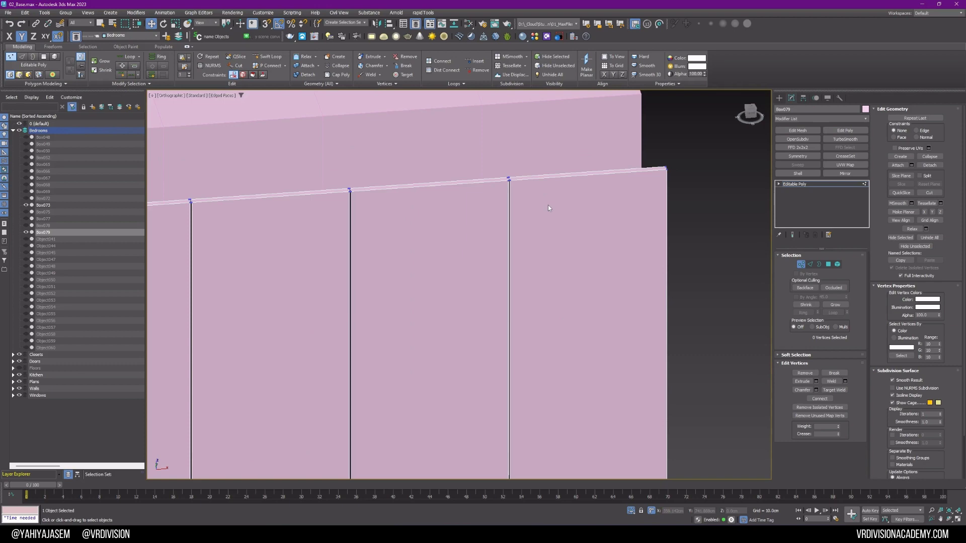
key("3")
middle_click_drag(545, 209, 618, 171)
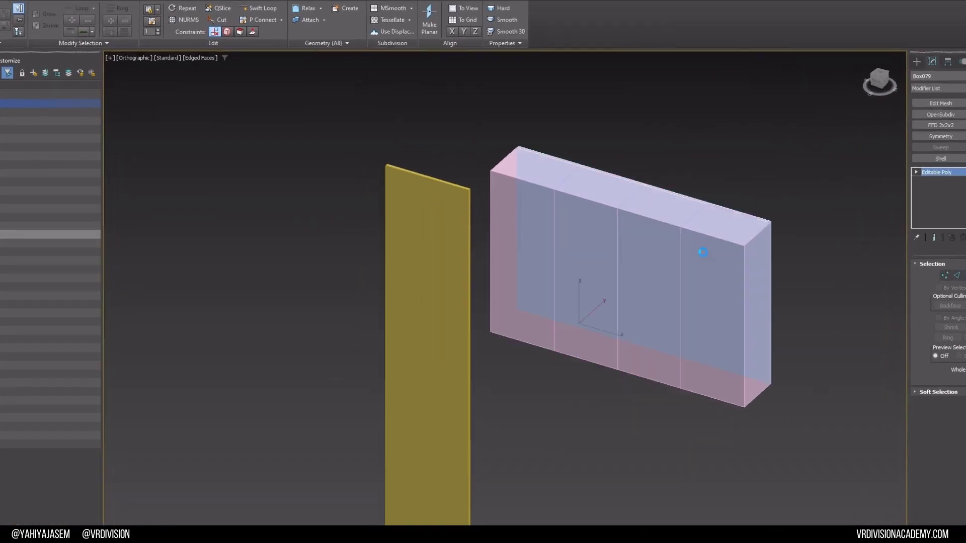
Align the door panel to the overhead cabinet in Y position only, its maximum against the cabinet's minimum.
left_click(511, 230)
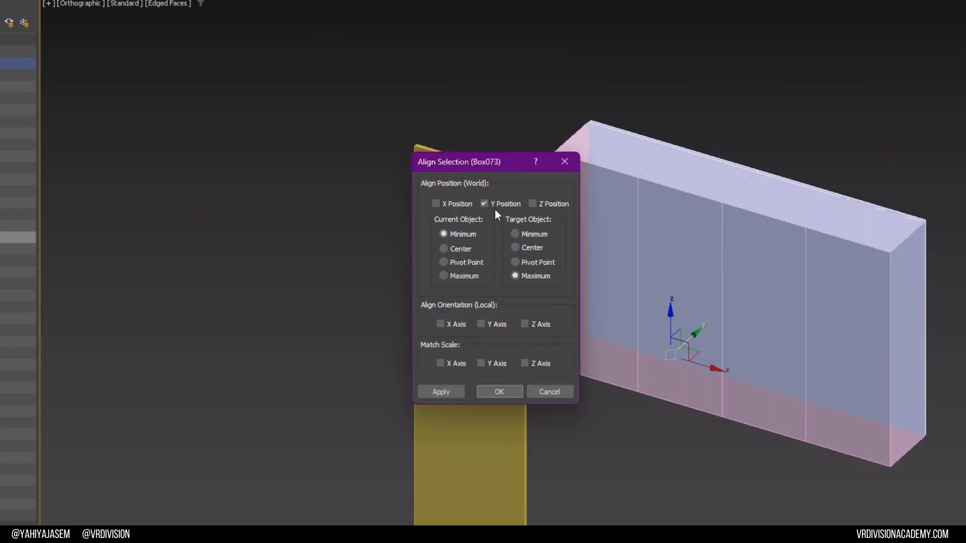
left_click(454, 276)
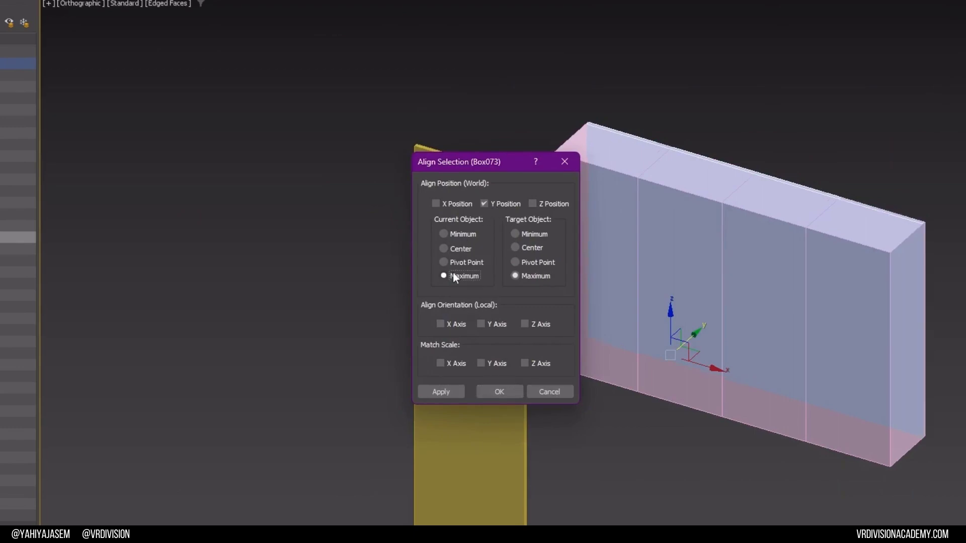
left_click(523, 234)
left_click(499, 392)
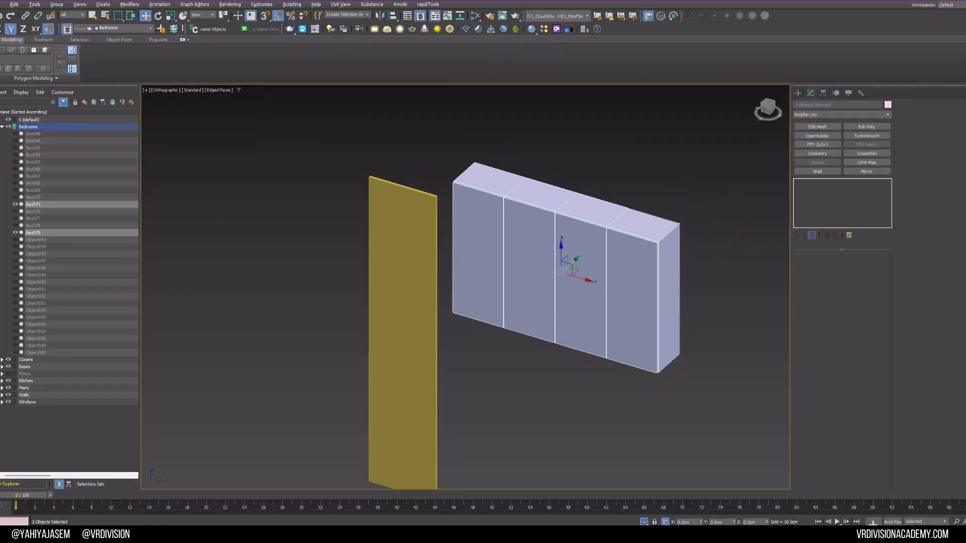
Show the whole scene and move the overhead cabinet with its doors, snapping them to the corner of the adjoining yellow closet.
key("alt+q")
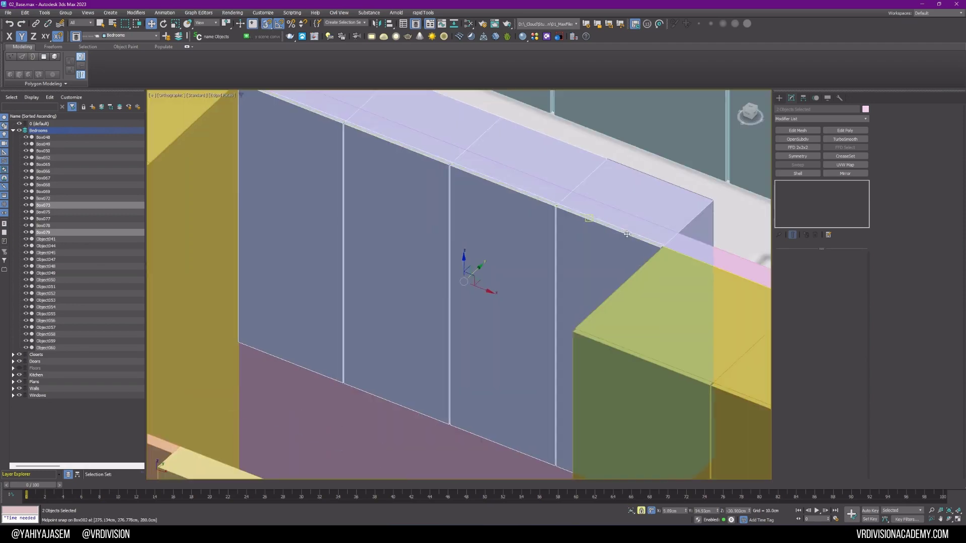
left_click_drag(555, 205, 657, 244)
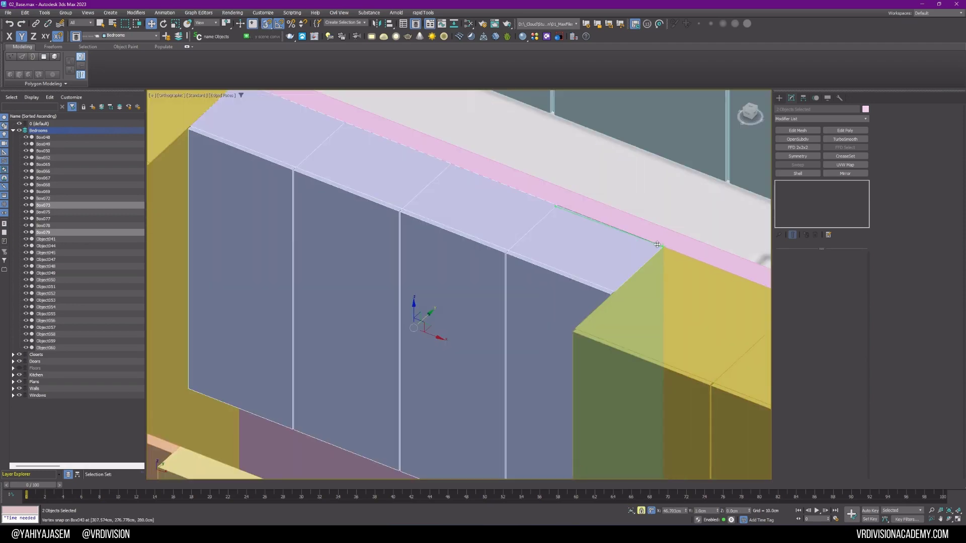
scroll(657, 247, "down", 5)
Select the lengthwise edges of the low purple closet along the bedroom's window side.
mouse_move(657, 247)
middle_mouse_down("alt")
mouse_move(671, 270)
mouse_move(746, 241)
mouse_move(562, 257)
mouse_move(539, 165)
mouse_move(515, 183)
middle_mouse_up("alt")
scroll(671, 270, "down", 4)
scroll(562, 257, "up", 3)
left_click(511, 164)
key("z")
key("2")
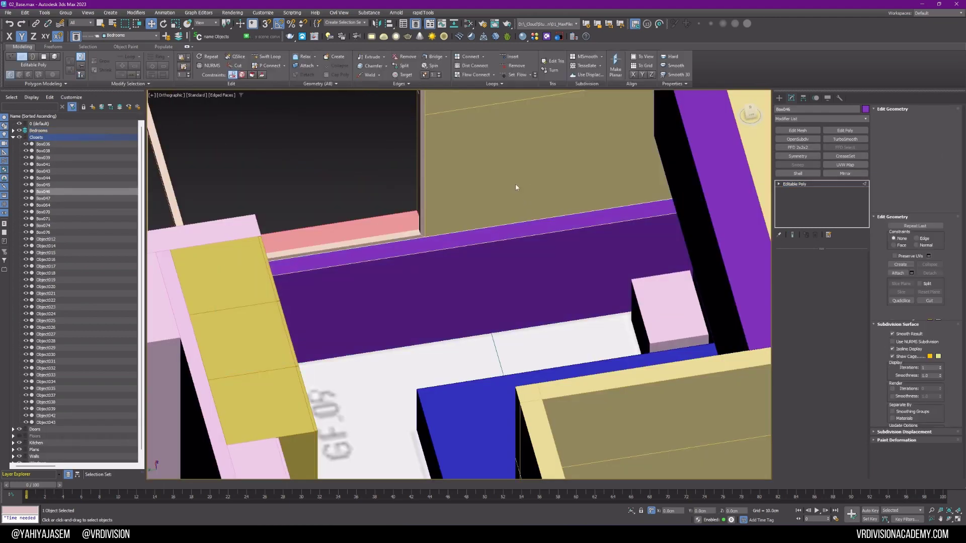
left_click_drag(515, 183, 542, 404)
left_click(845, 408)
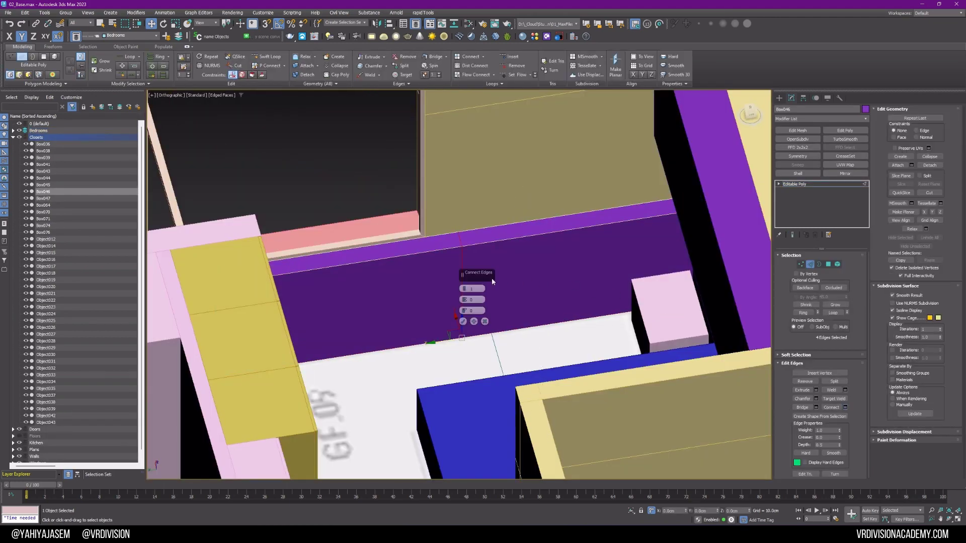
middle_click_drag(491, 276, 420, 333, "alt")
key("Escape")
Isolate the low purple closet and connect its lengthwise edges to divide it into ten equal panels, following the bedroom reference image.
key("alt+q")
scroll(420, 333, "down", 2)
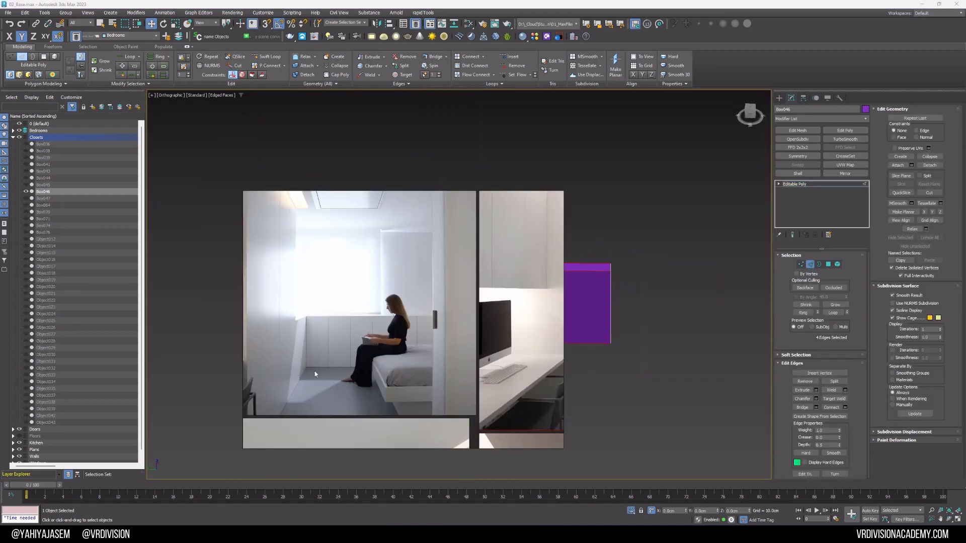
right_click_drag(317, 369, 965, 338)
left_click(845, 408)
left_click(462, 322)
middle_click_drag(552, 279, 583, 283, "alt")
key("4")
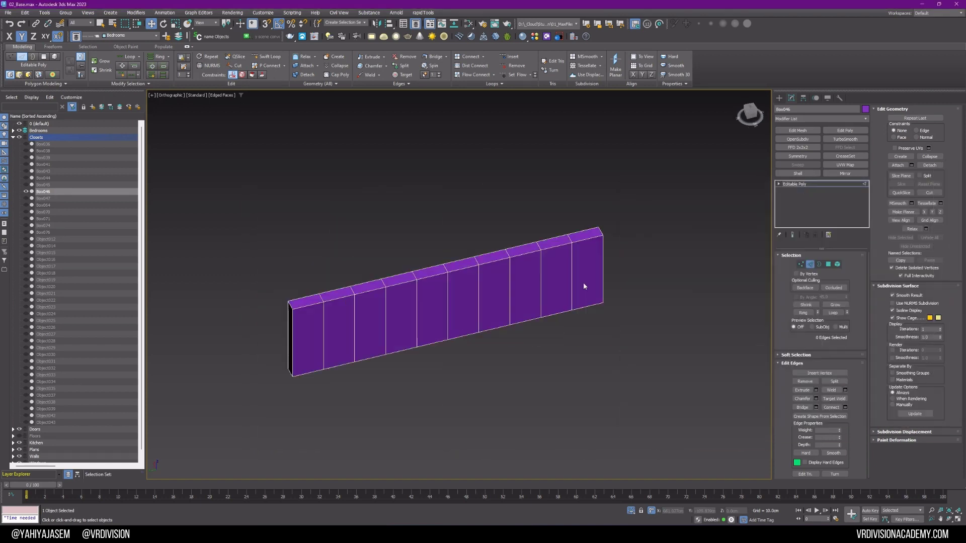
left_click(593, 266)
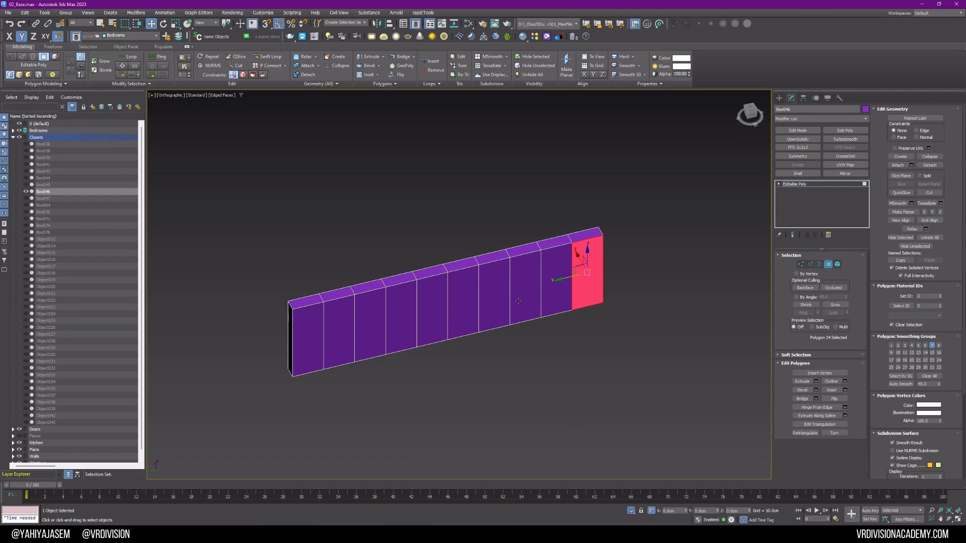
left_click_drag(308, 336, 557, 294, "ctrl+shift")
left_click(566, 356)
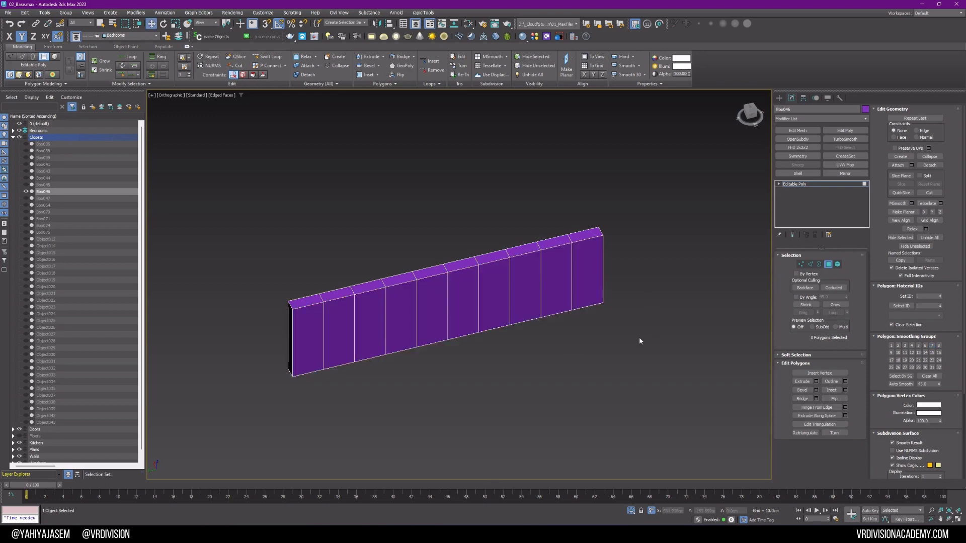
Select all ten front polygons of the low purple closet and detach them as a clone.
left_click(591, 287)
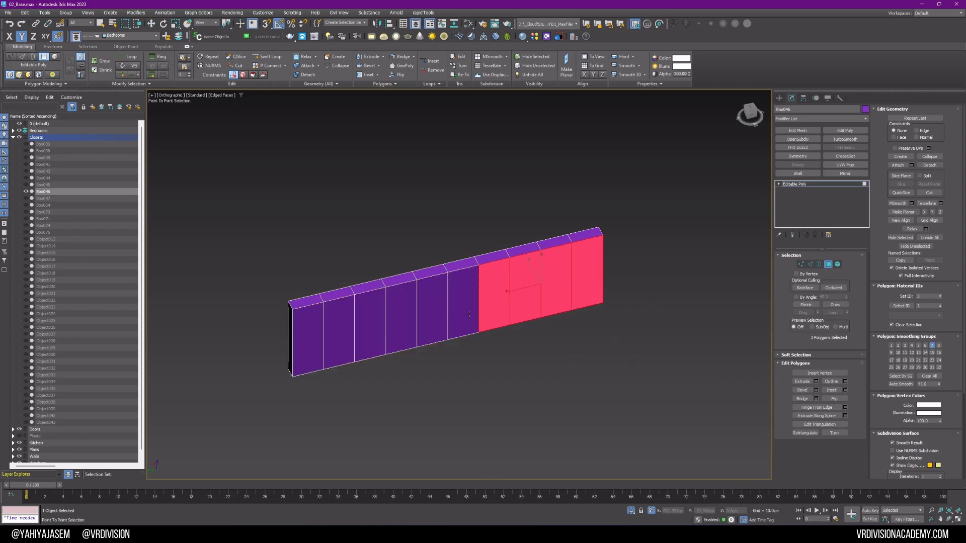
left_click(319, 341)
right_click(319, 342)
middle_click_drag(466, 405, 490, 407, "alt")
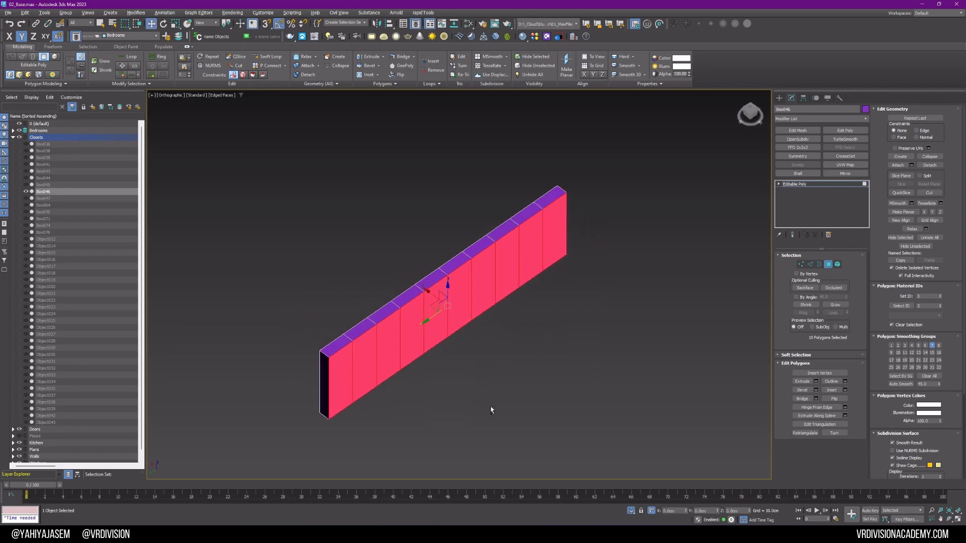
key("alt+d")
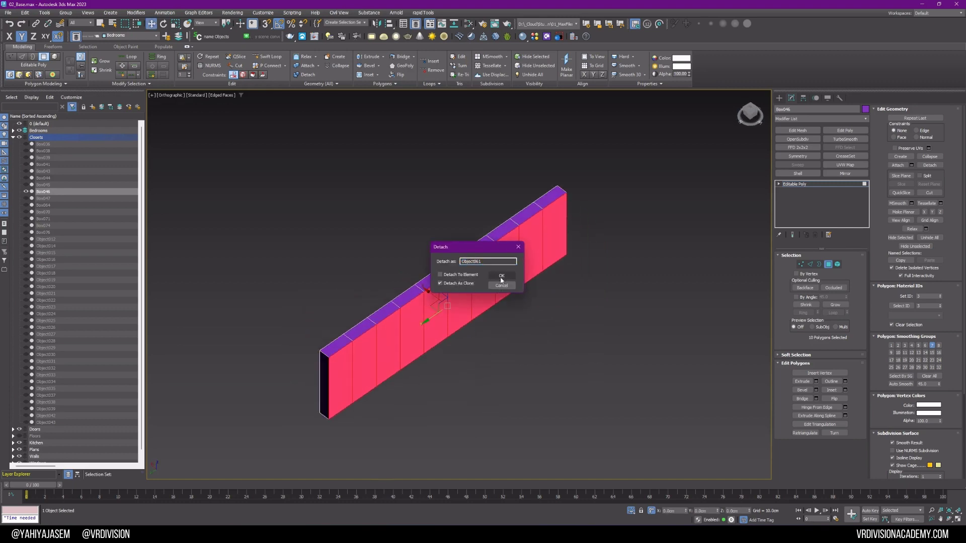
left_click(501, 277)
Recess the ten front polygons of the original low closet behind the detached door sheet.
left_click(813, 185)
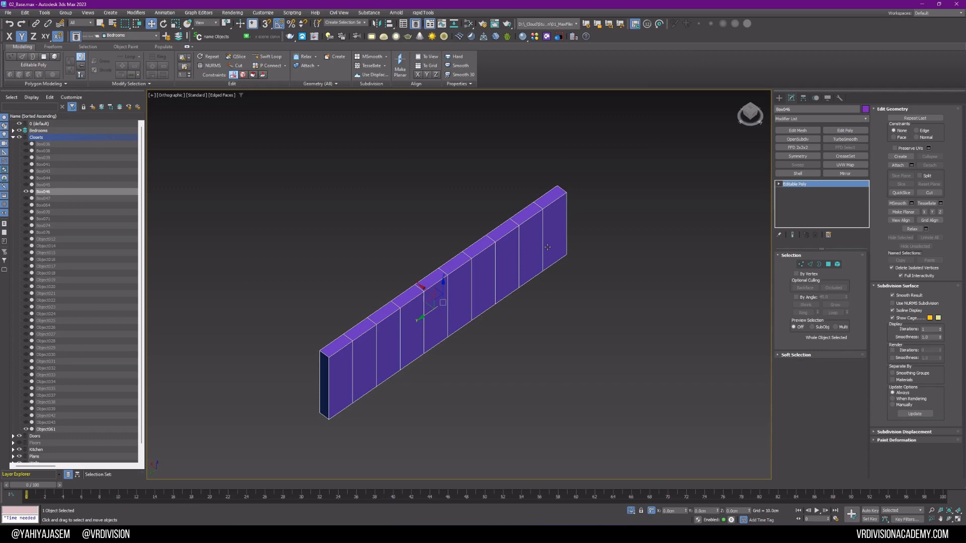
key("4")
left_click(549, 247)
left_click(348, 382)
right_click(350, 381)
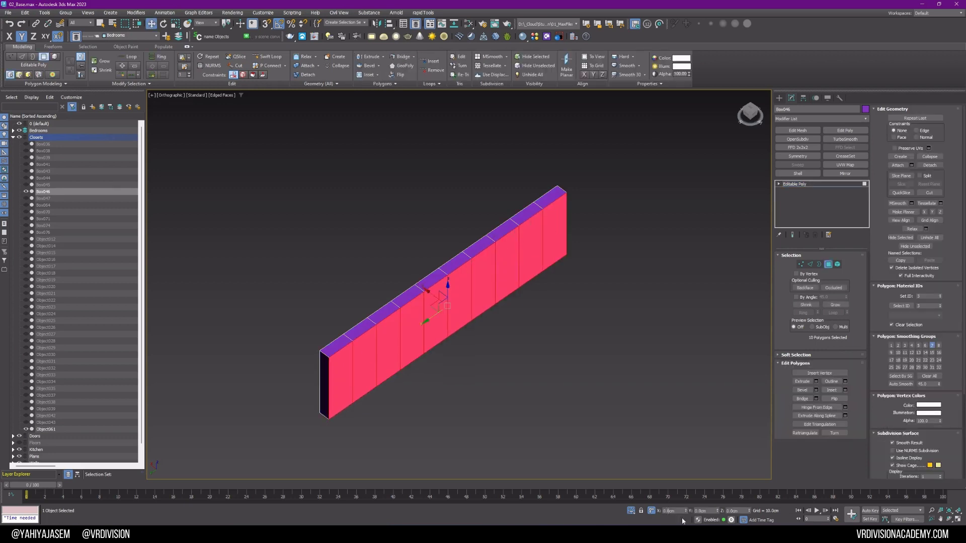
left_click(366, 397)
scroll(503, 334, "up", 3)
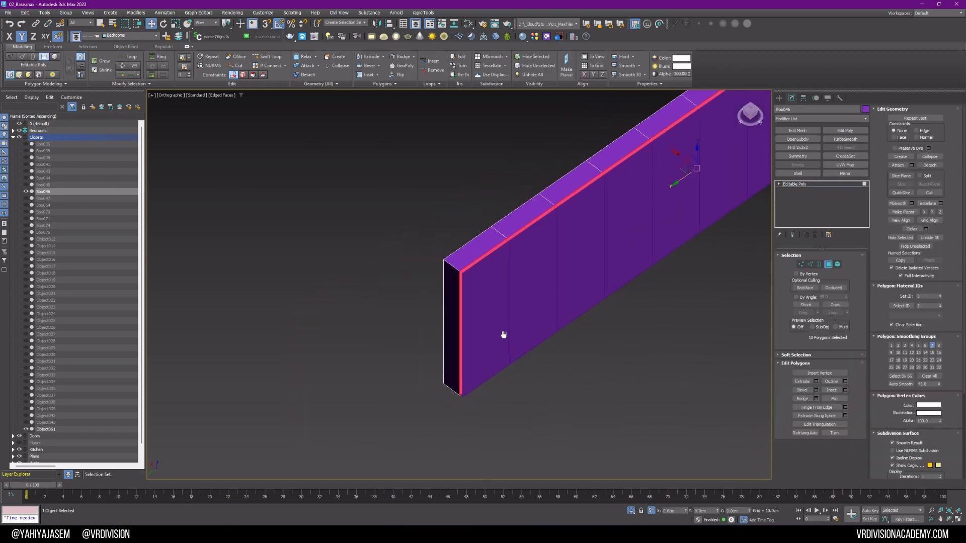
left_click(797, 186)
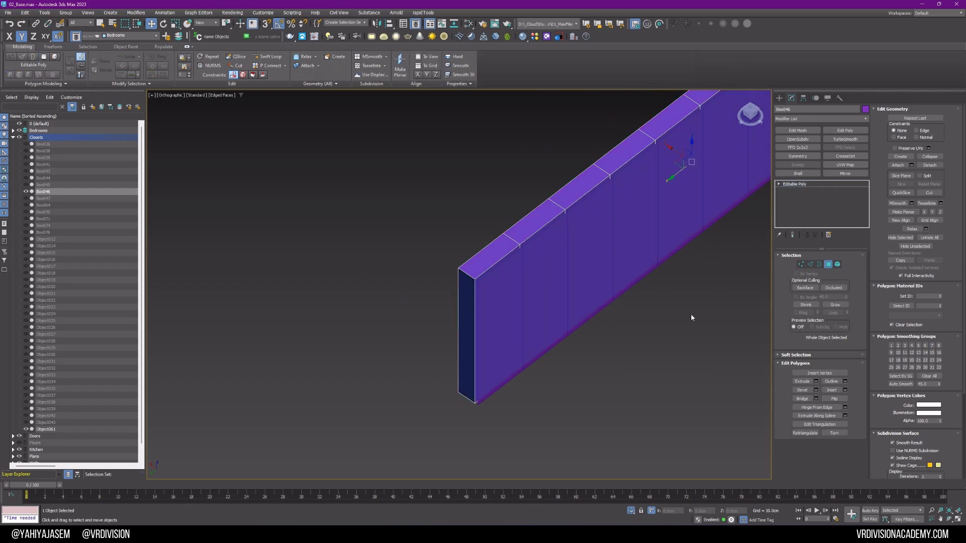
Chamfer the nine vertical division edges of the detached door sheet by 0.25 cm with the open option.
left_click(653, 252)
key("2")
scroll(653, 252, "down", 3)
middle_click_drag(653, 252, 492, 191, "alt")
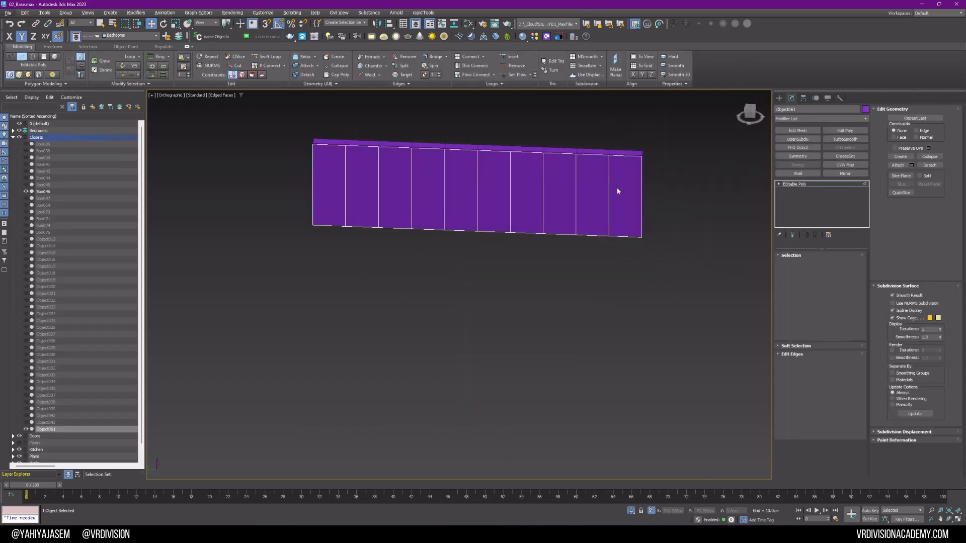
left_click_drag(618, 188, 334, 193)
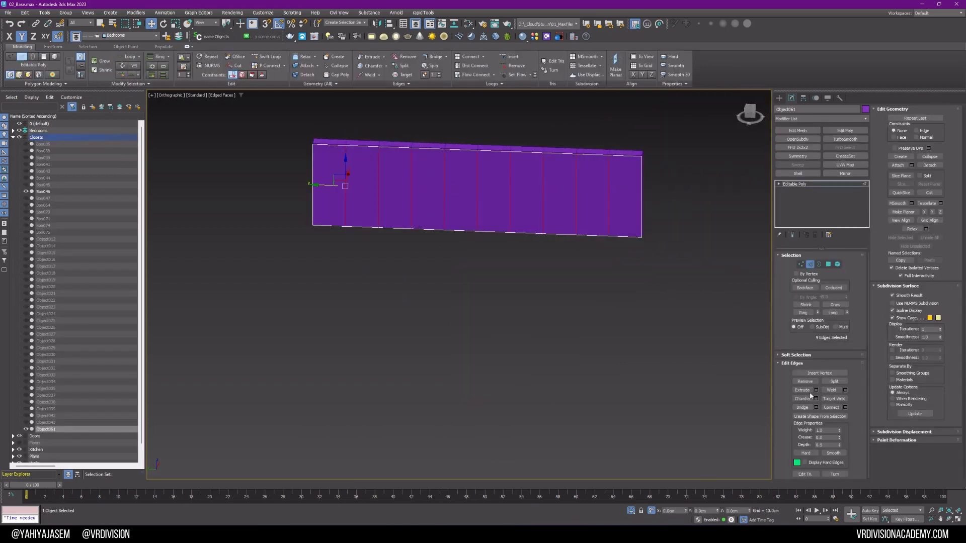
type("0.25")
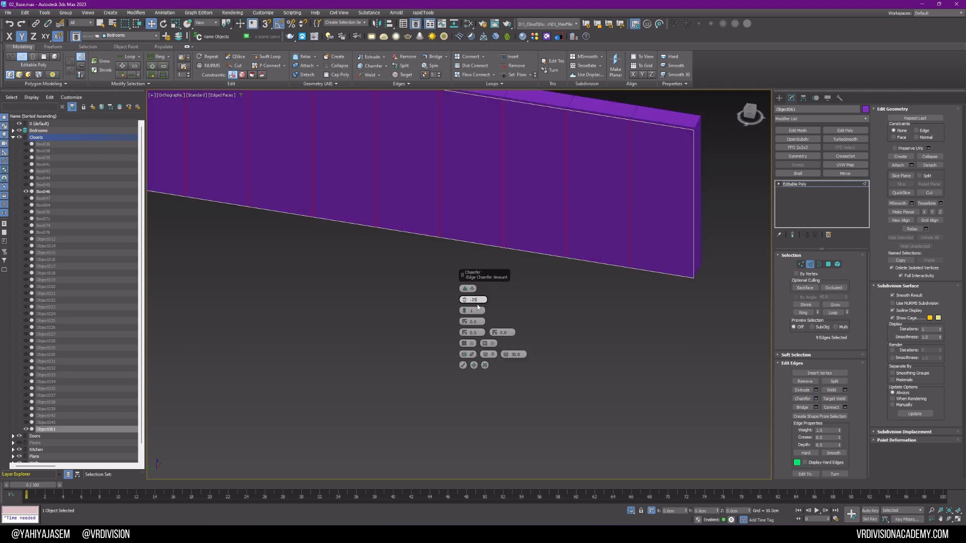
key("Return")
left_click(471, 344)
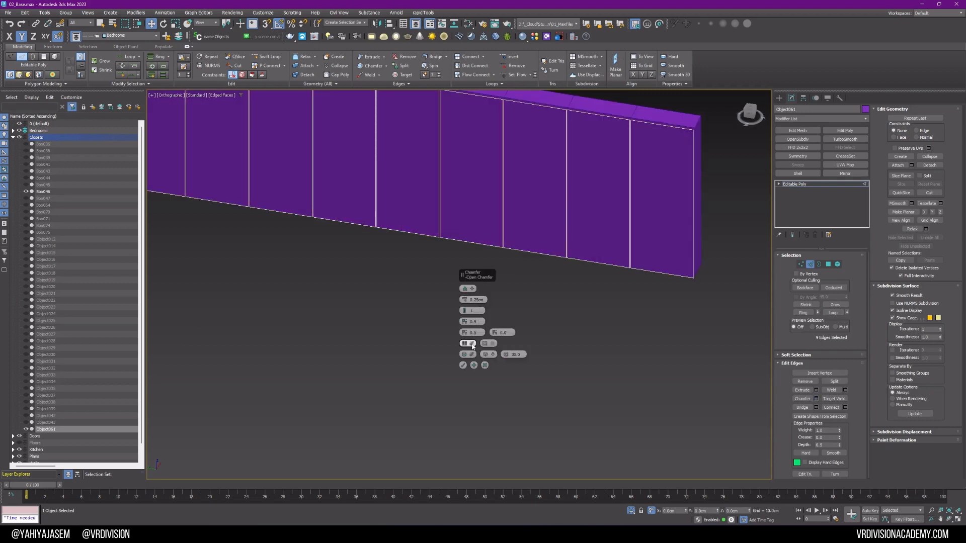
left_click(462, 366)
Shift the vertices at both ends of the low closet's door sheet slightly inward.
key("1")
scroll(400, 226, "down", 3)
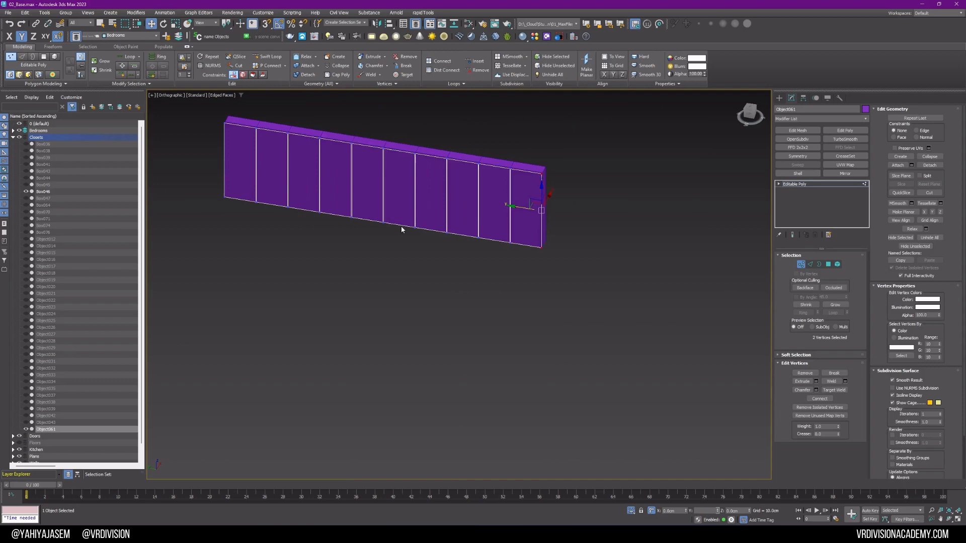
middle_click_drag(250, 114, 381, 205)
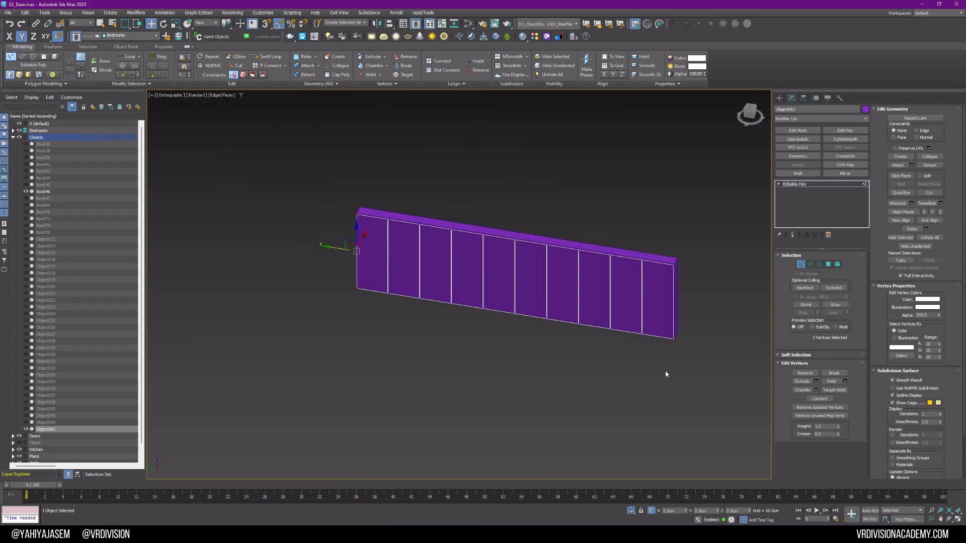
Thicken the low closet's doors with a Shell of 2 cm inner and 0 cm outer amount, and show the whole scene.
left_click(803, 174)
scroll(713, 237, "up", 5)
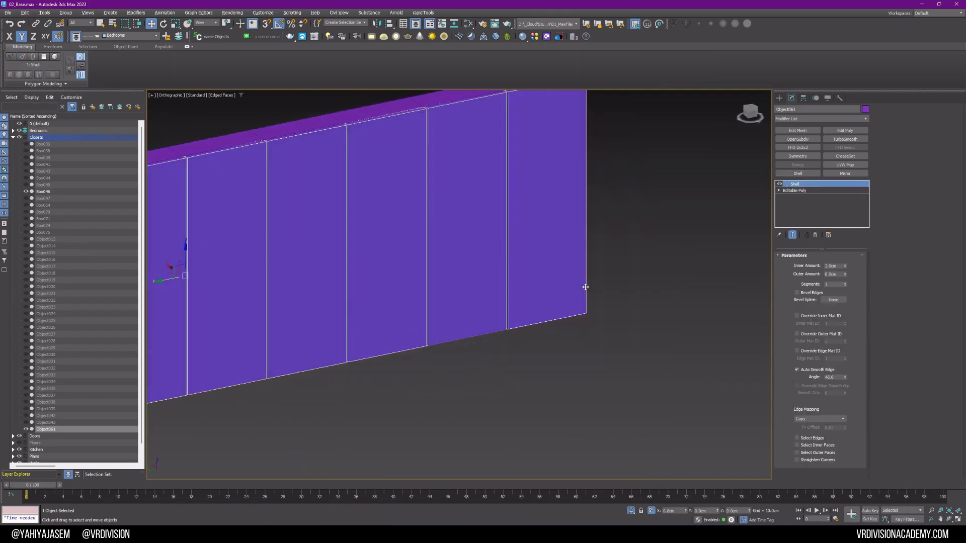
scroll(603, 281, "down", 8)
scroll(598, 297, "up", 2)
key("alt+q")
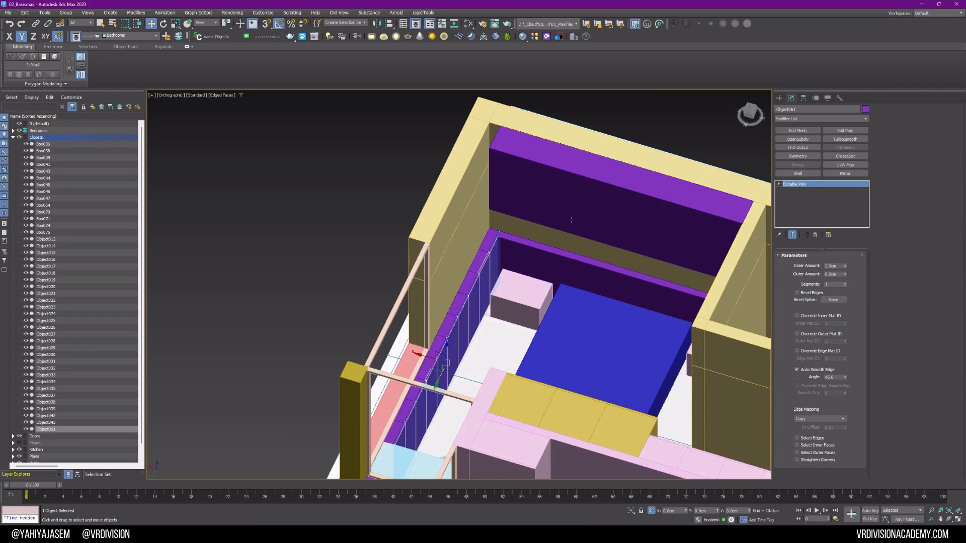
Isolate the overhead cabinet with its adjoining wall and detach the cabinet's front polygon as a separate object.
left_click(571, 220)
key("alt+q")
key("4")
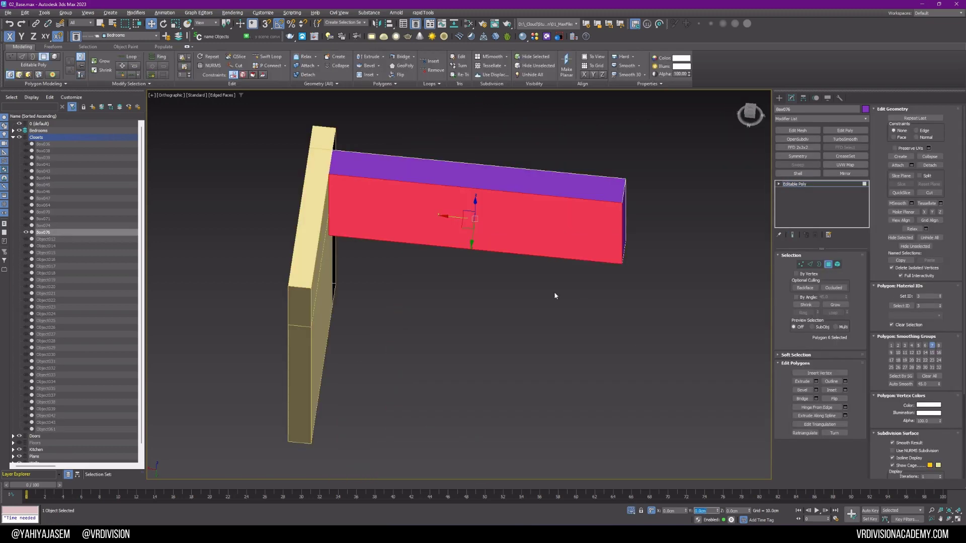
middle_click_drag(555, 294, 536, 287, "alt")
key("alt+d")
key("Return")
left_click(801, 186)
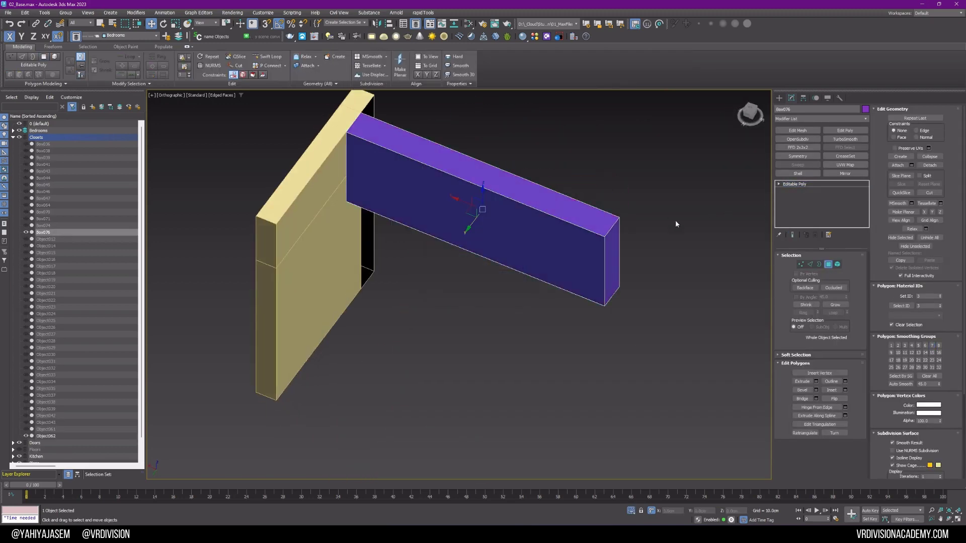
Divide the detached overhead front into door widths by connecting its two long edges with 5 segments.
left_click(594, 243)
key("2")
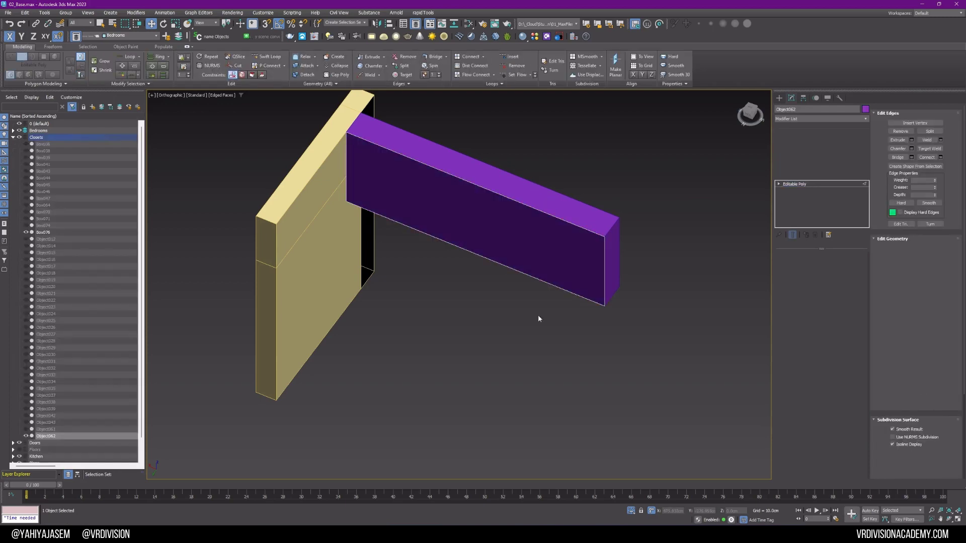
left_click(845, 407)
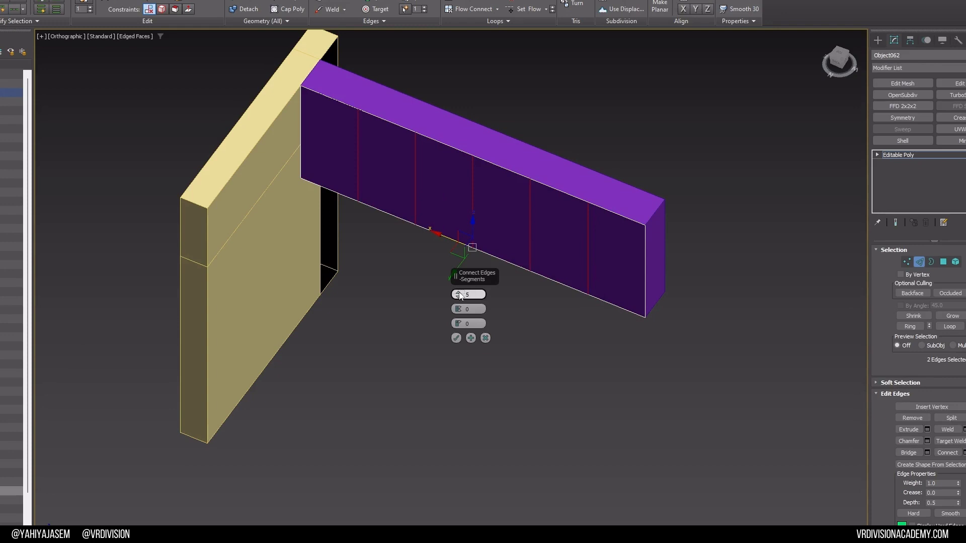
left_click(459, 293)
left_click(459, 292)
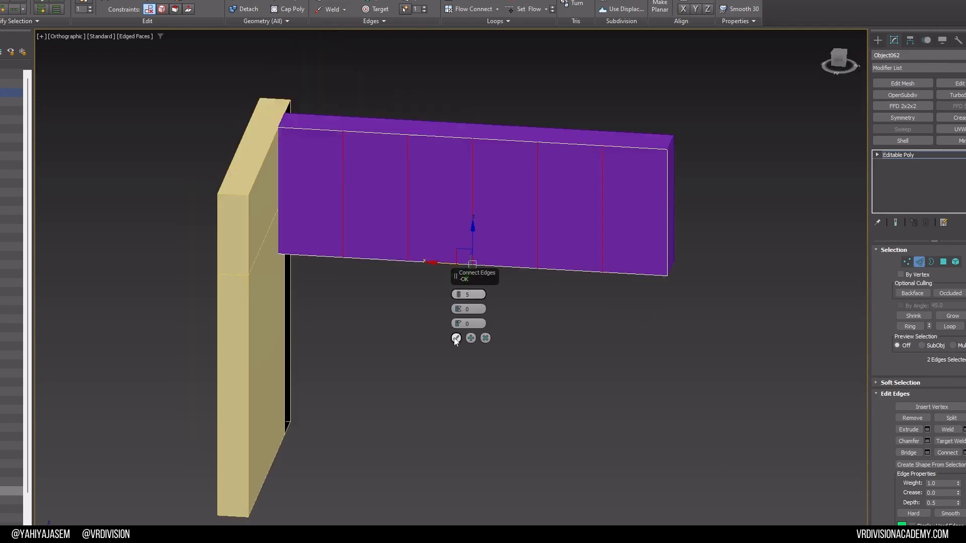
left_click(455, 339)
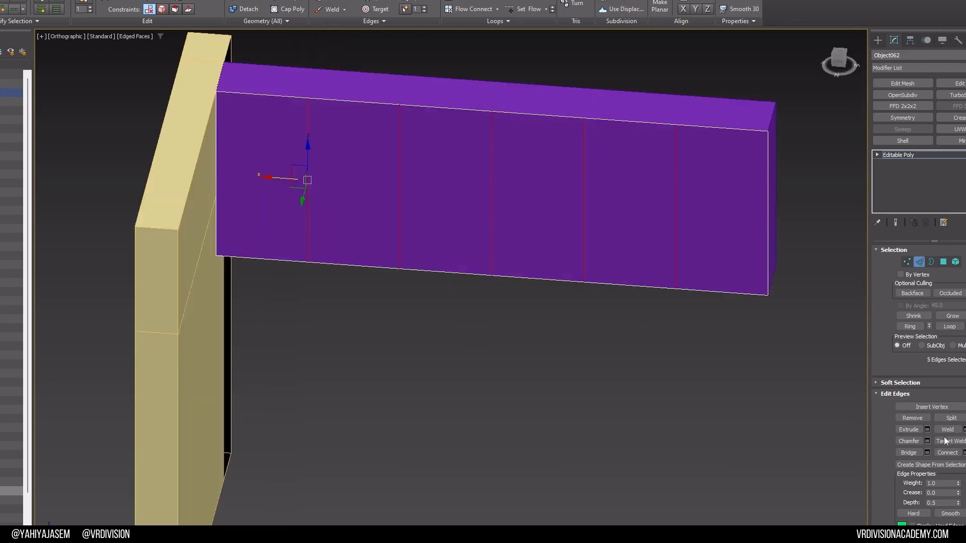
Chamfer the five vertical division edges of the overhead front by 0.25 cm to form gaps between the doors.
left_click(927, 441)
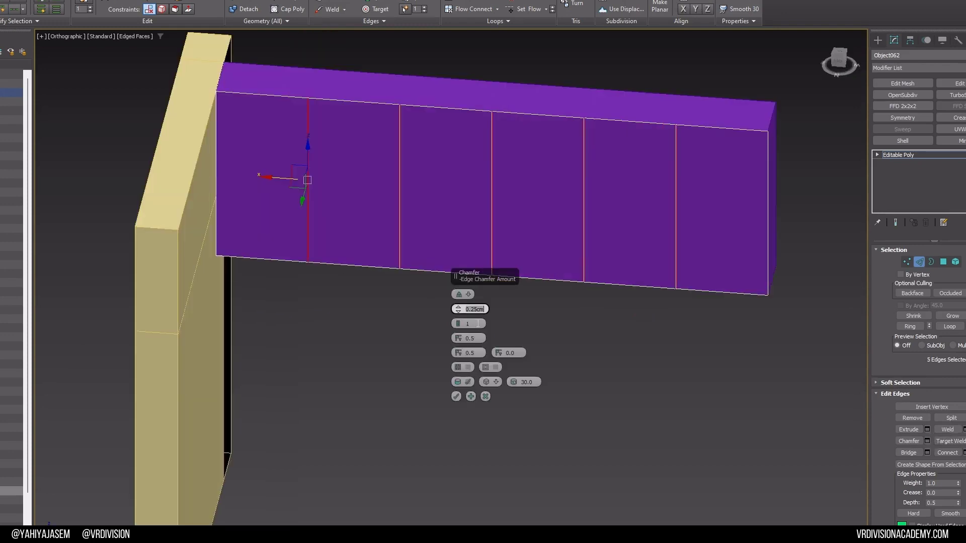
left_click(455, 397)
key("1")
key("1")
middle_click_drag(449, 367, 476, 364)
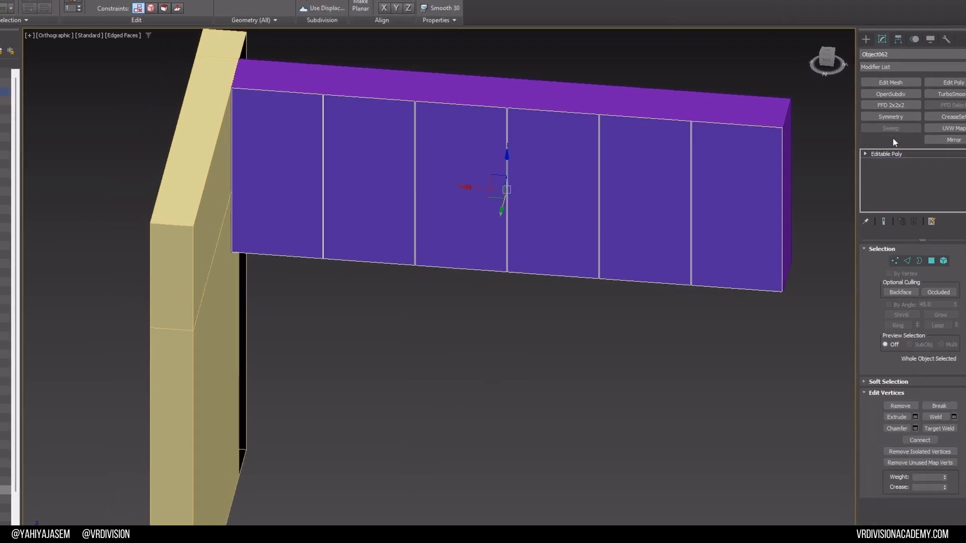
Thicken the overhead cabinet doors with a Shell of 2 cm outer and 0 cm inner amount.
left_click(903, 141)
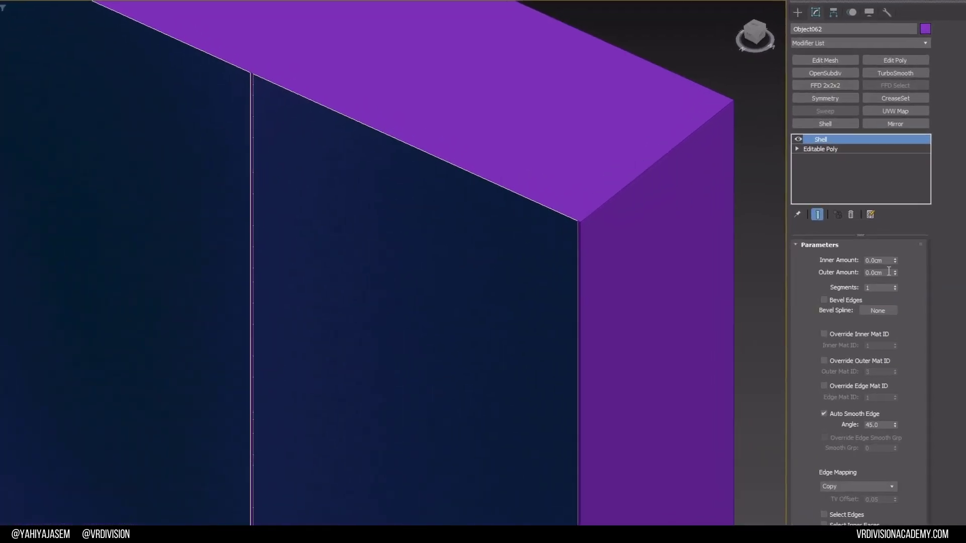
double_click(881, 270)
type("2")
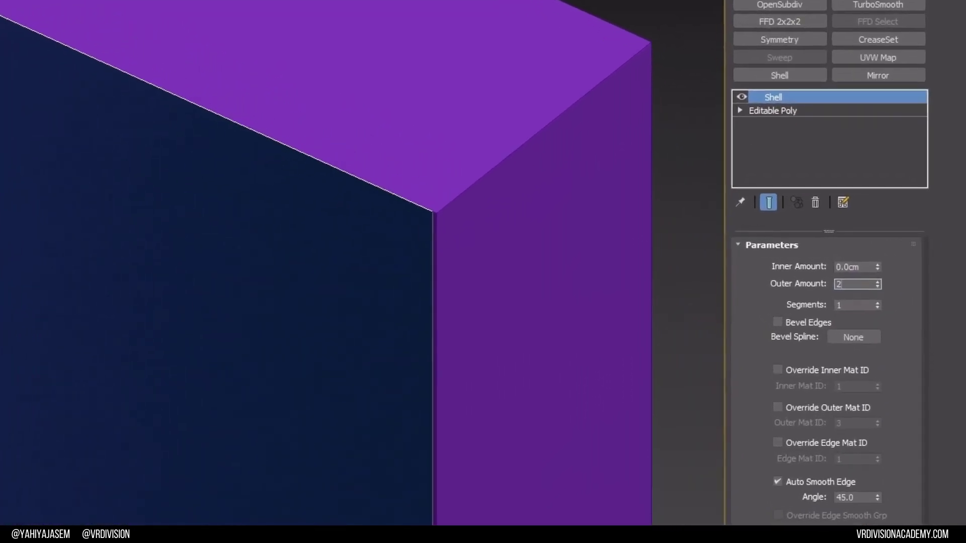
key("Return")
scroll(566, 279, "down", 8)
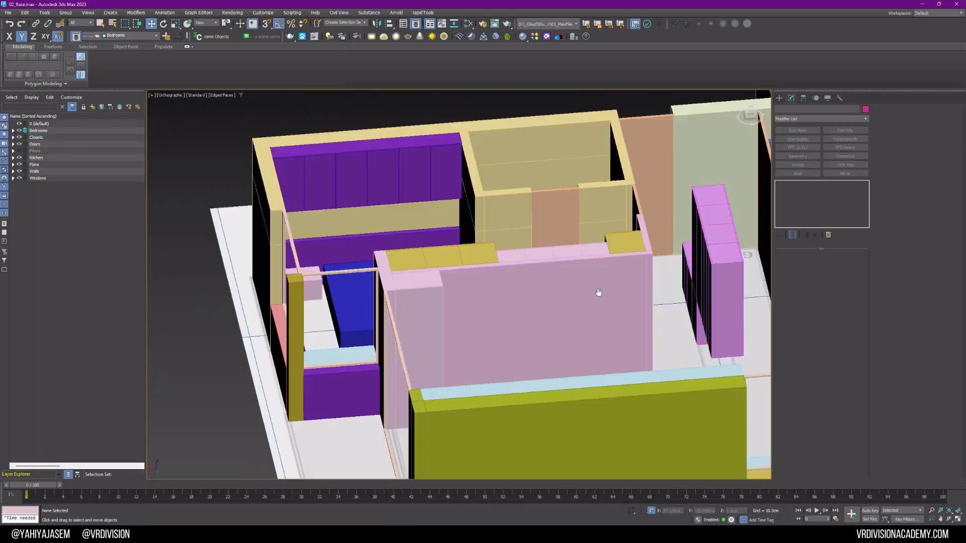
Examine the bedroom furniture and the floor plan from several angles, including the overhead doors, low closets and desk area.
middle_click_drag(599, 292, 521, 266, "alt")
scroll(625, 297, "down", 4)
scroll(503, 265, "up", 10)
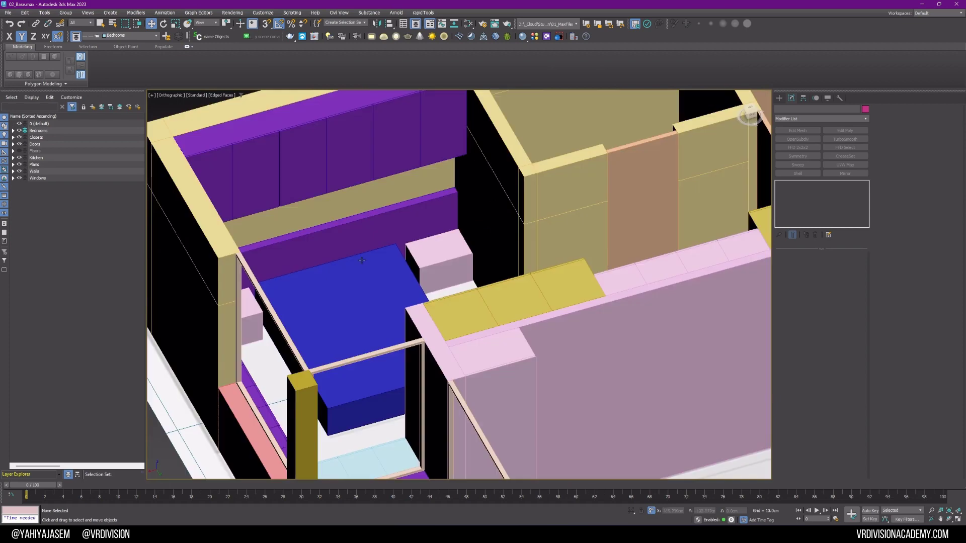
middle_click_drag(362, 260, 443, 258)
middle_click_drag(444, 258, 384, 236, "alt")
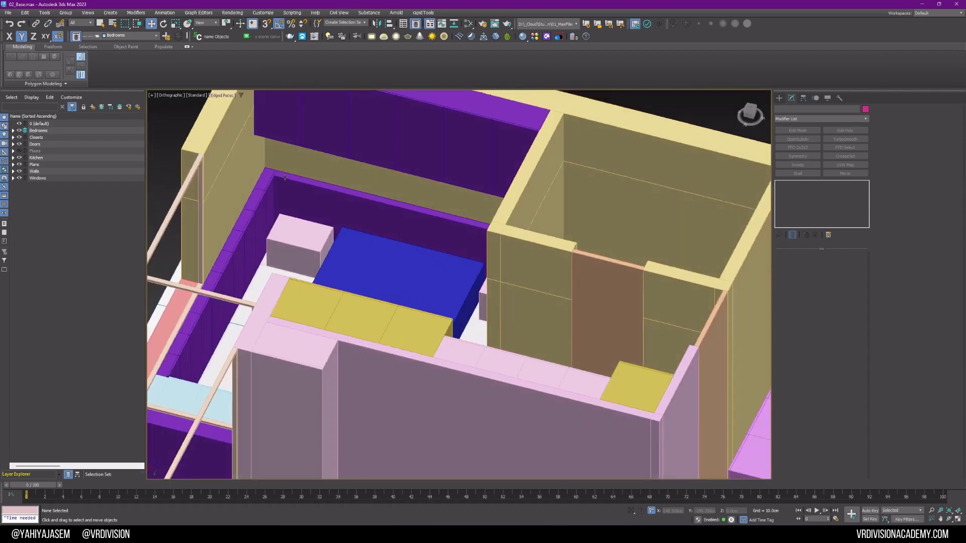
scroll(285, 177, "up", 5)
scroll(309, 181, "down", 10)
middle_click_drag(367, 191, 472, 234)
middle_click_drag(473, 234, 535, 293, "alt")
scroll(550, 333, "up", 1)
scroll(550, 332, "down", 3)
middle_click_drag(551, 333, 503, 307, "alt")
scroll(534, 270, "up", 5)
scroll(537, 255, "down", 10)
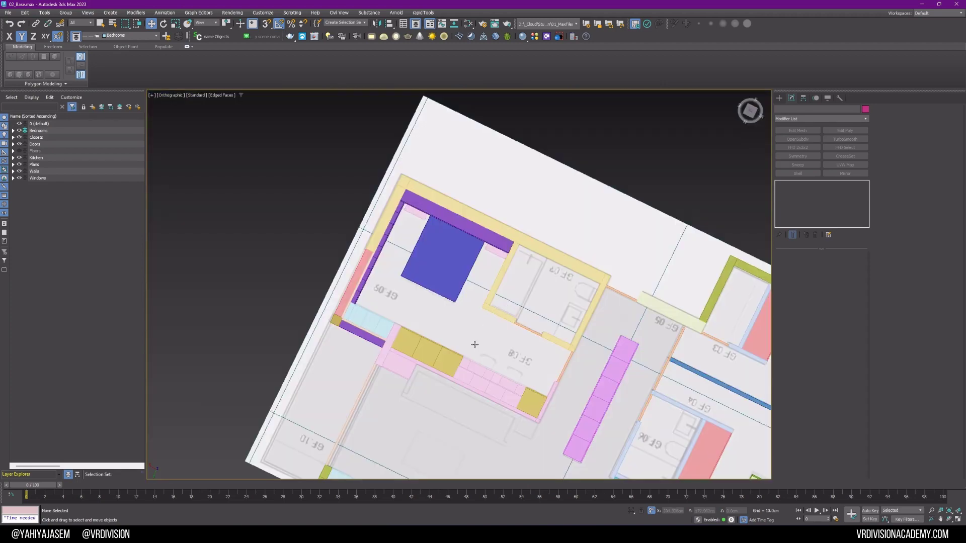
scroll(470, 261, "up", 5)
middle_click_drag(475, 345, 496, 247, "alt")
scroll(472, 252, "down", 3)
Draw a thin partition box 140 cm long and 2 cm wide between the bathroom wall corner and the yellow closet in top view.
key("t")
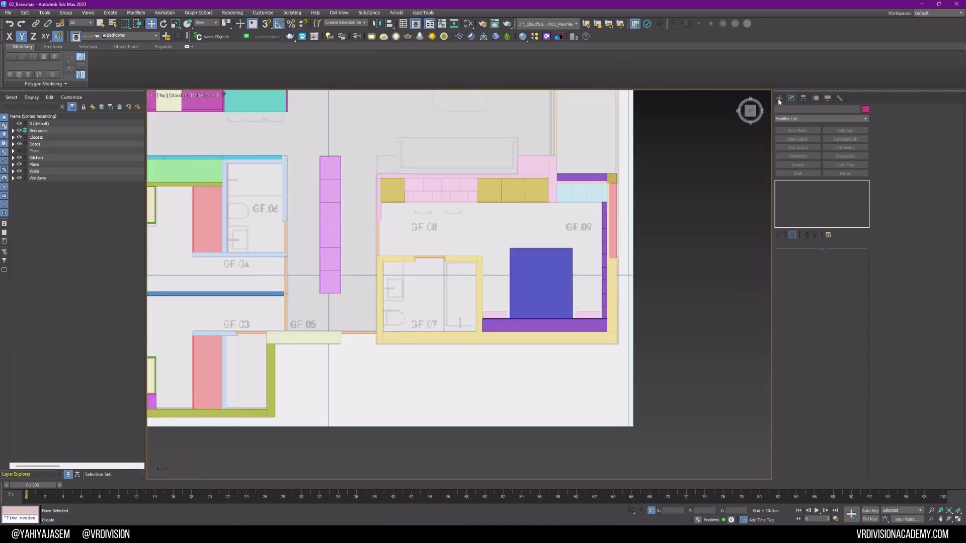
left_click(778, 99)
left_click(797, 148)
scroll(462, 219, "up", 5)
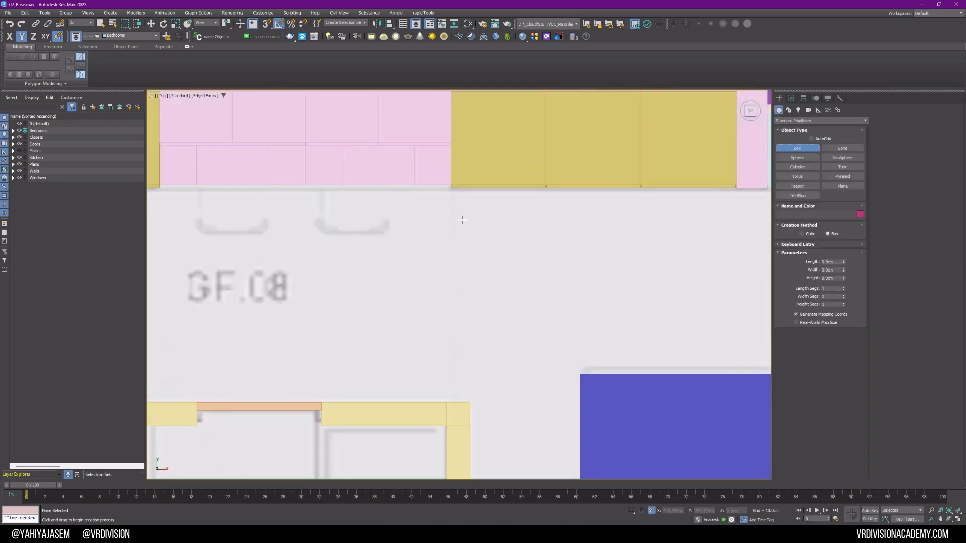
middle_click_drag(462, 219, 461, 150)
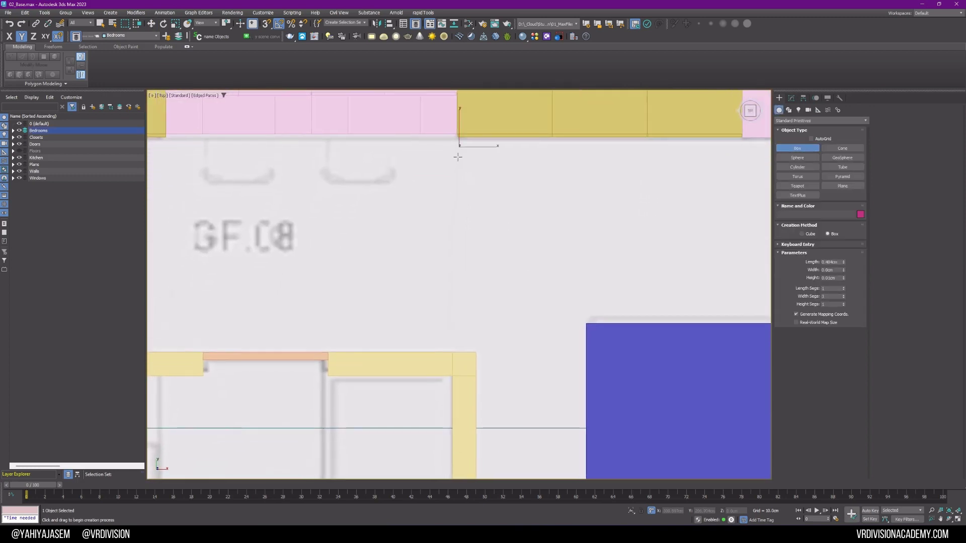
left_click_drag(458, 157, 456, 346)
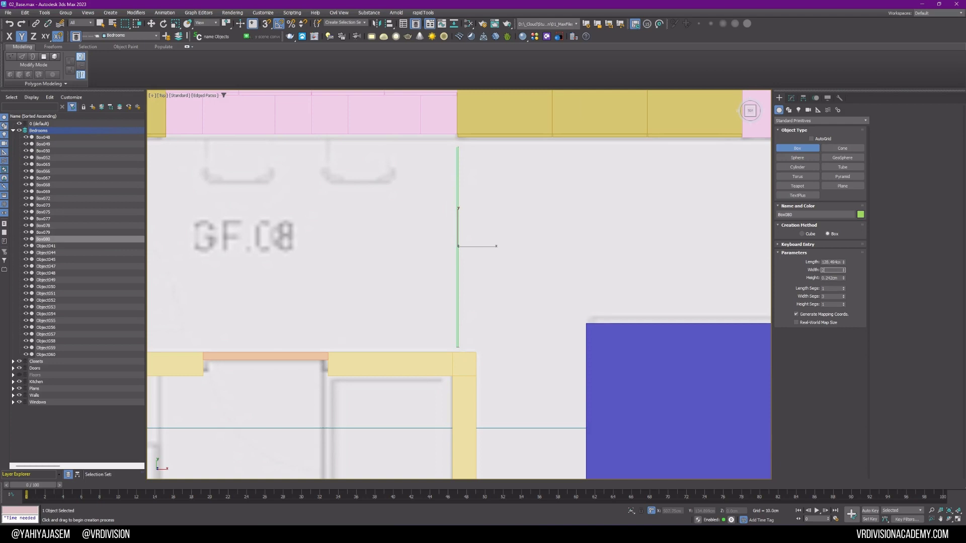
Move the partition box with snapping so its end meets the outer face of the bathroom wall corner.
key("w")
scroll(465, 352, "up", 5)
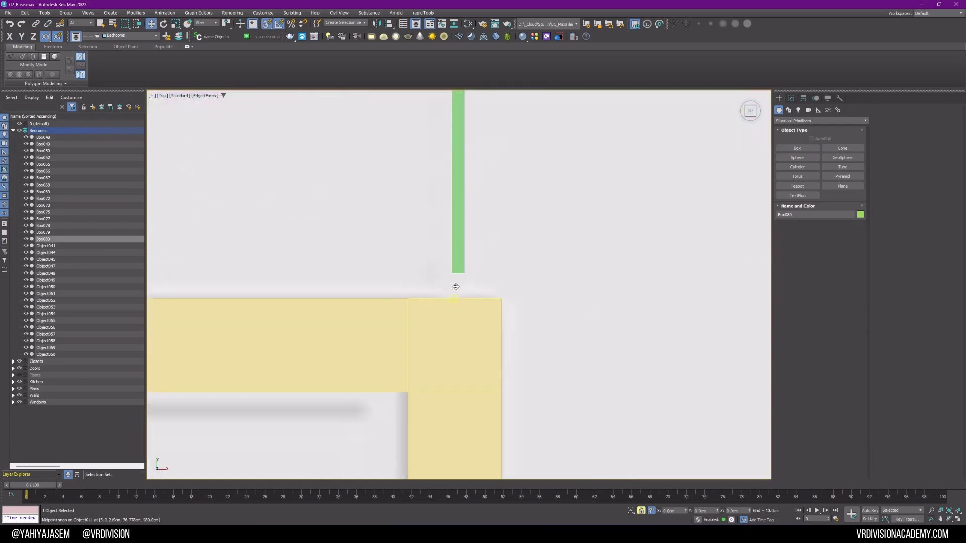
left_click_drag(458, 287, 459, 297)
key("s")
scroll(456, 255, "down", 6)
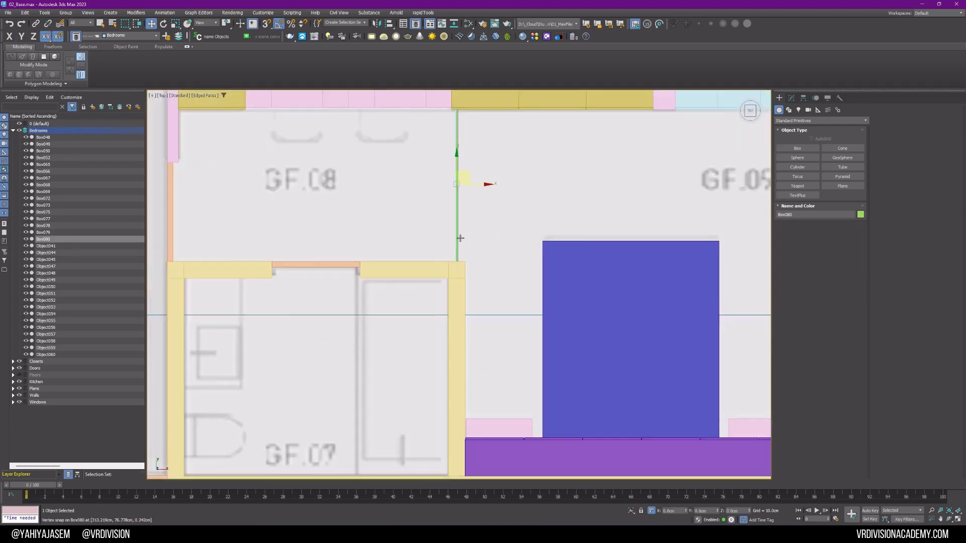
Add an Edit Poly to the partition and pull its far end vertices back just clear of the closet front.
scroll(451, 99, "up", 6)
key("1")
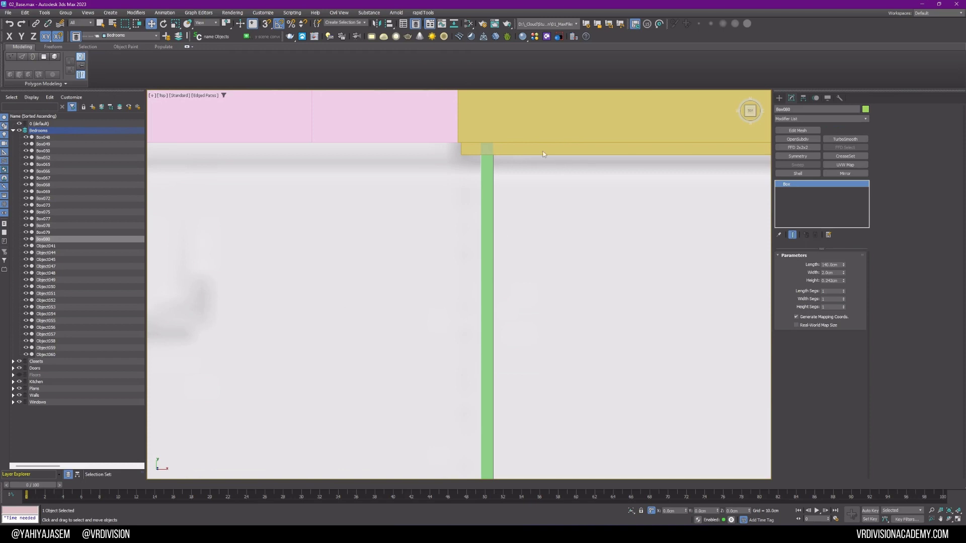
key("F3")
key("1")
left_click_drag(514, 125, 472, 153)
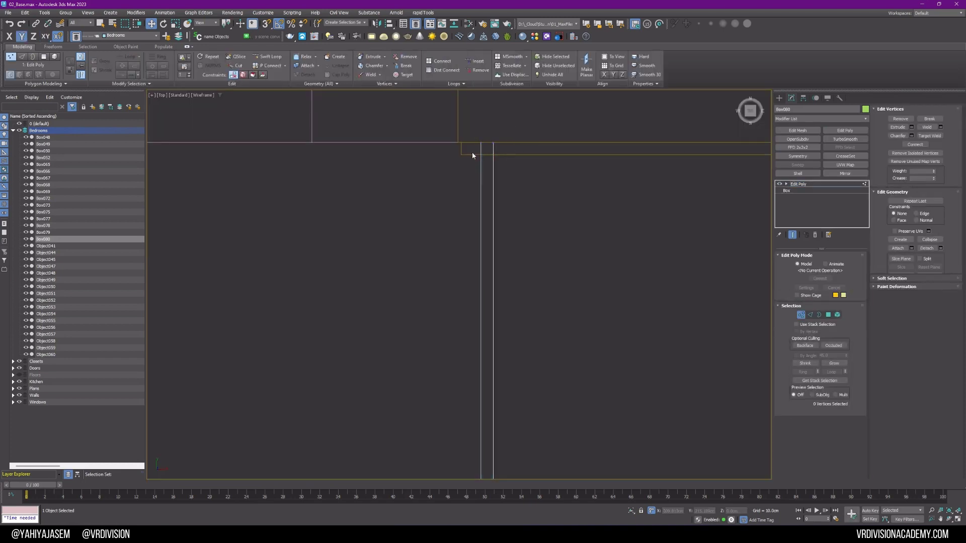
left_click_drag(517, 129, 449, 156)
key("1")
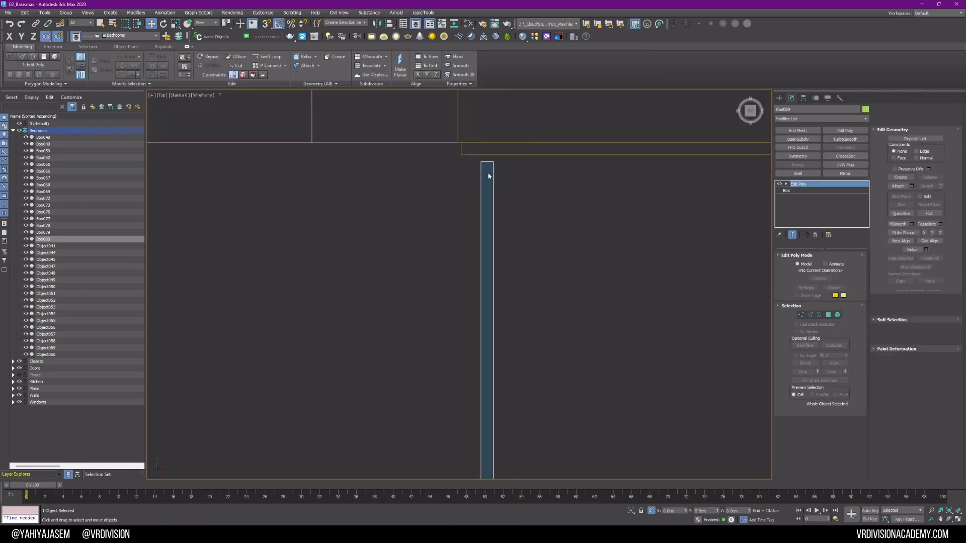
Select the partition together with the bathroom walls it meets and isolate them in shaded view.
scroll(513, 251, "down", 5)
scroll(524, 302, "up", 3)
left_click(477, 294)
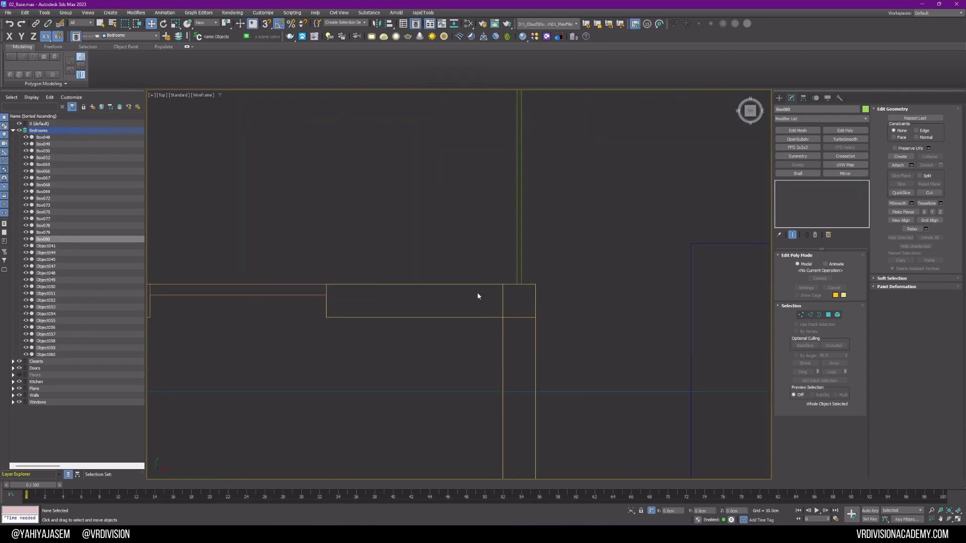
key("F3")
key("F3")
left_click_drag(489, 330, 475, 340)
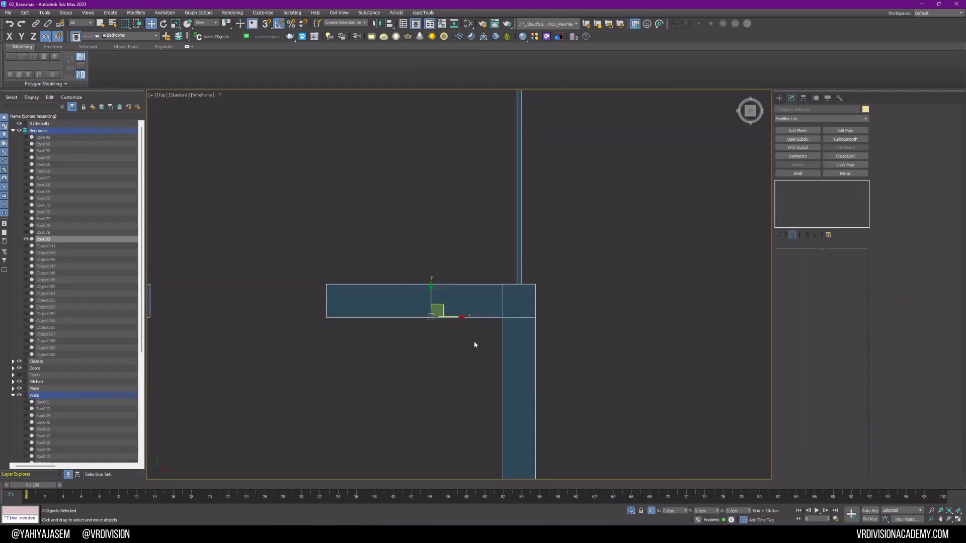
key("F3")
Remove the corner block polygons where the two bathroom walls meet and cap the wall's open border.
left_click(475, 297)
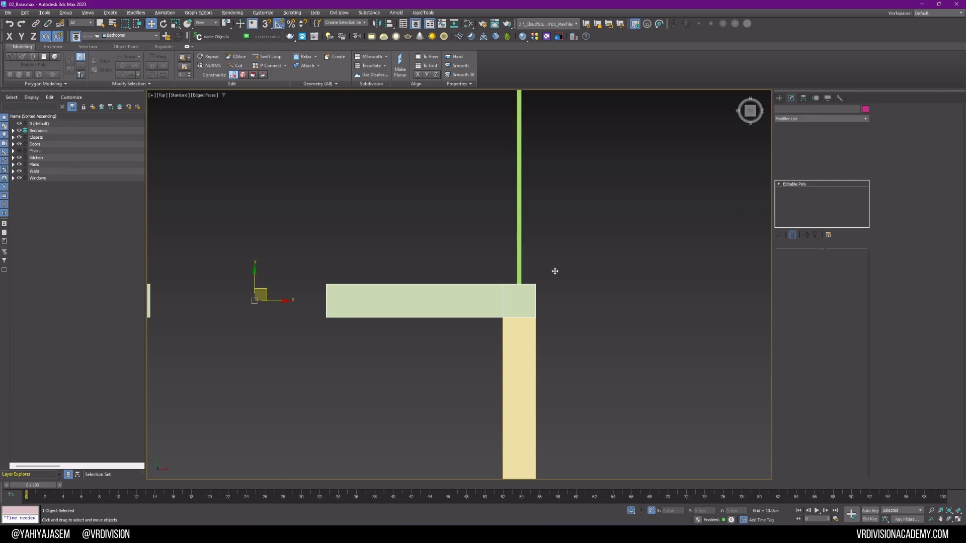
key("4")
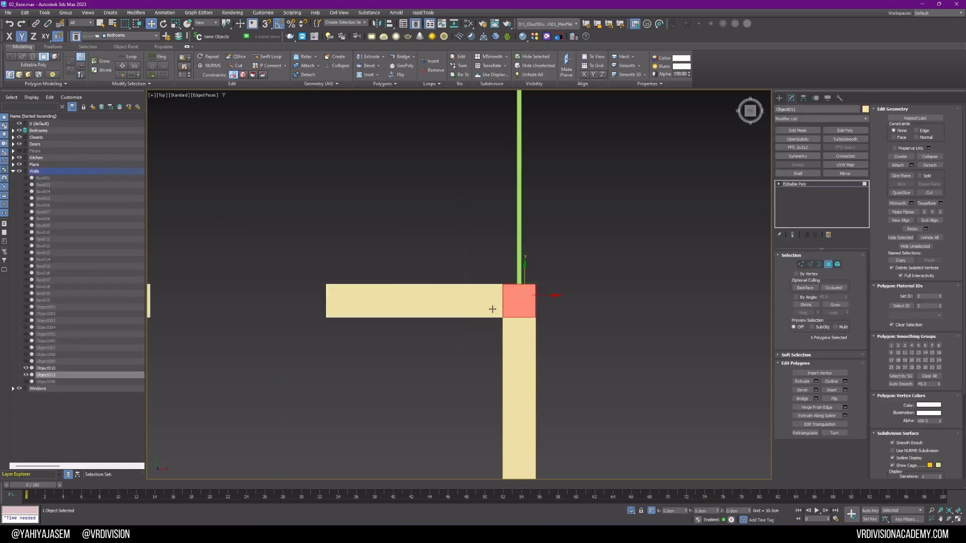
middle_click_drag(492, 308, 519, 265, "alt")
key("3")
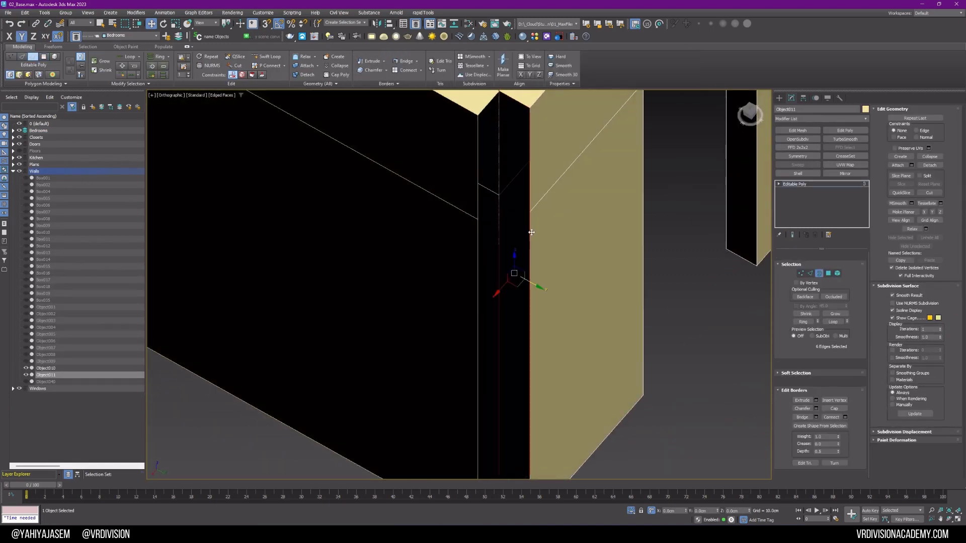
scroll(532, 233, "down", 6)
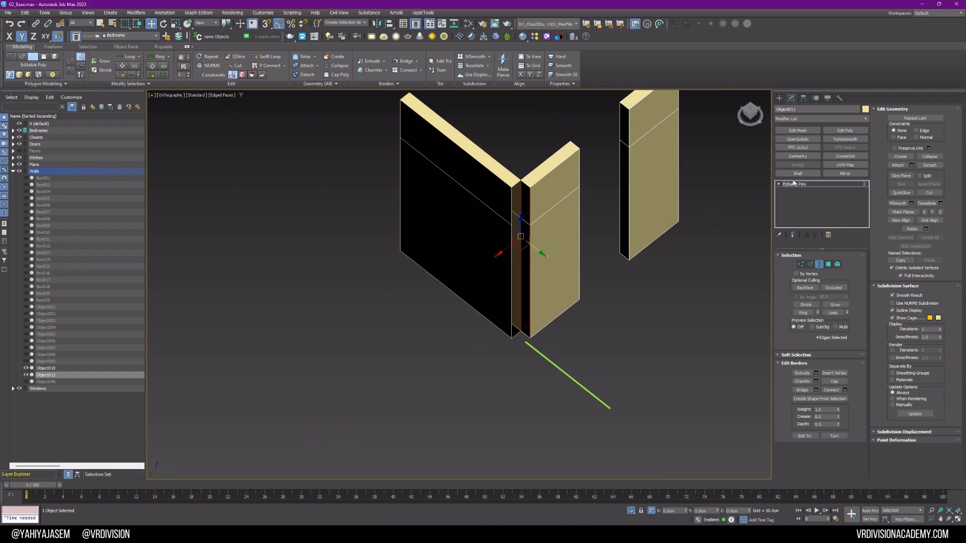
Extend the other bathroom wall to fill the corner by snapping its end vertices to the outer face of the adjoining wall.
left_click(513, 185)
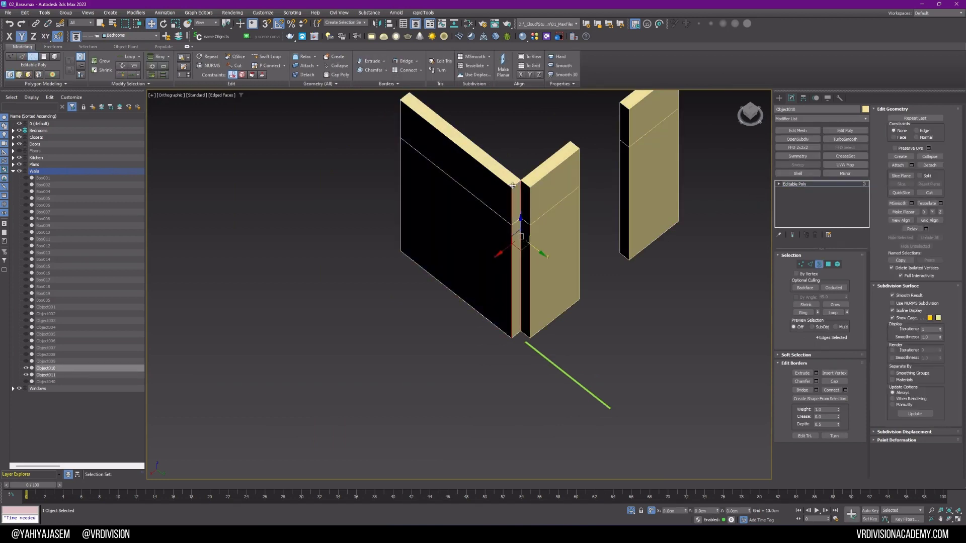
key("1")
left_click_drag(541, 150, 507, 334)
key("s")
left_click_drag(531, 258, 529, 231)
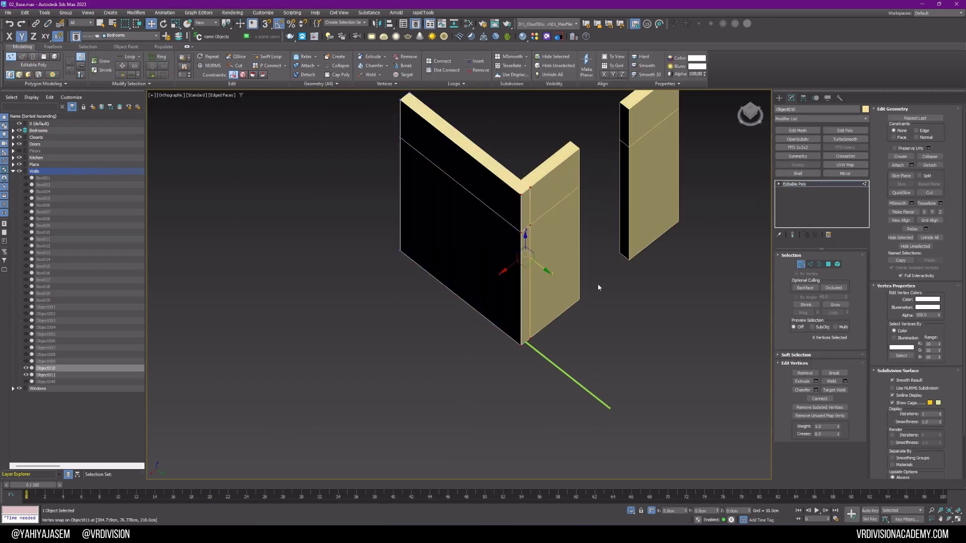
key("1")
Raise the top polygon of the partition box vertically towards the height of the bathroom walls.
left_click_drag(605, 366, 568, 416)
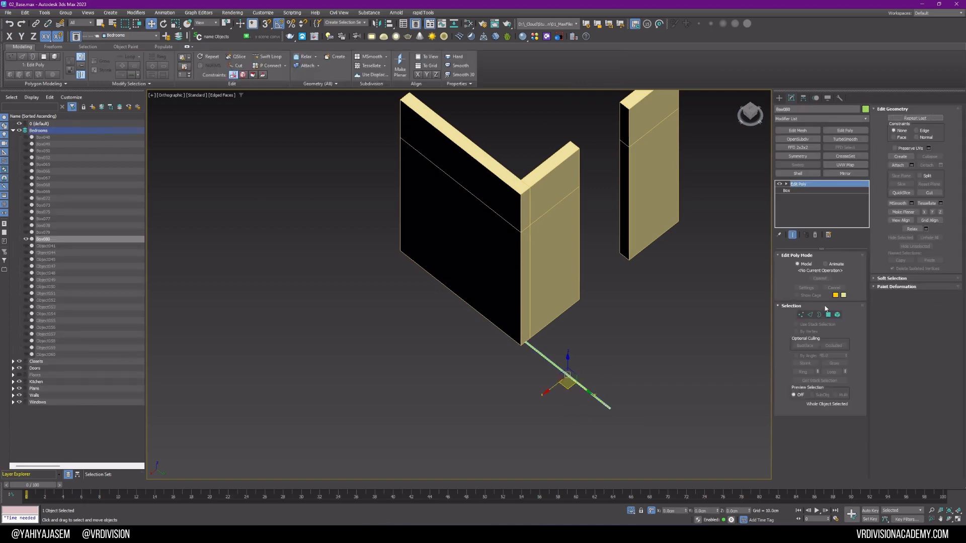
left_click(787, 191)
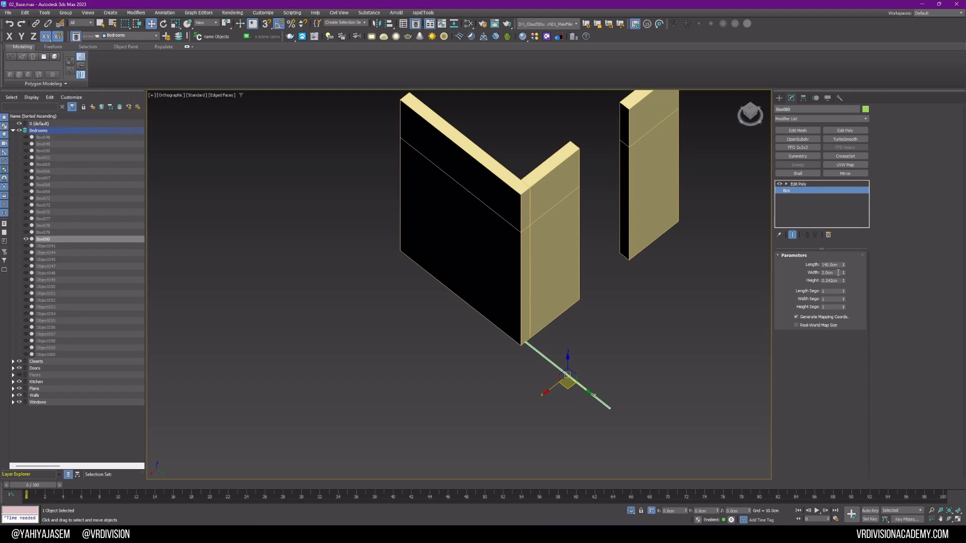
left_click(798, 184)
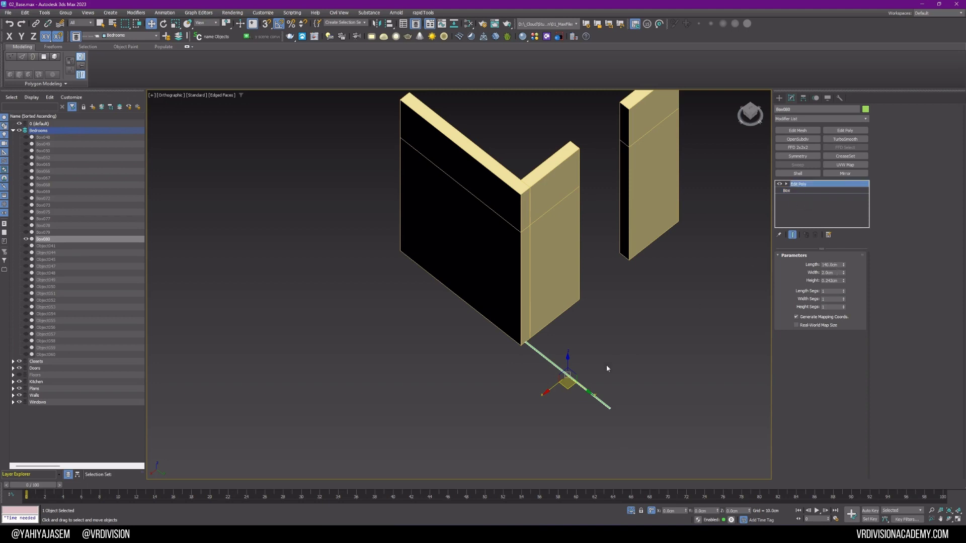
key("4")
left_click(567, 376)
left_click_drag(568, 359, 579, 150)
middle_click_drag(579, 149, 525, 149, "alt")
left_click(584, 251)
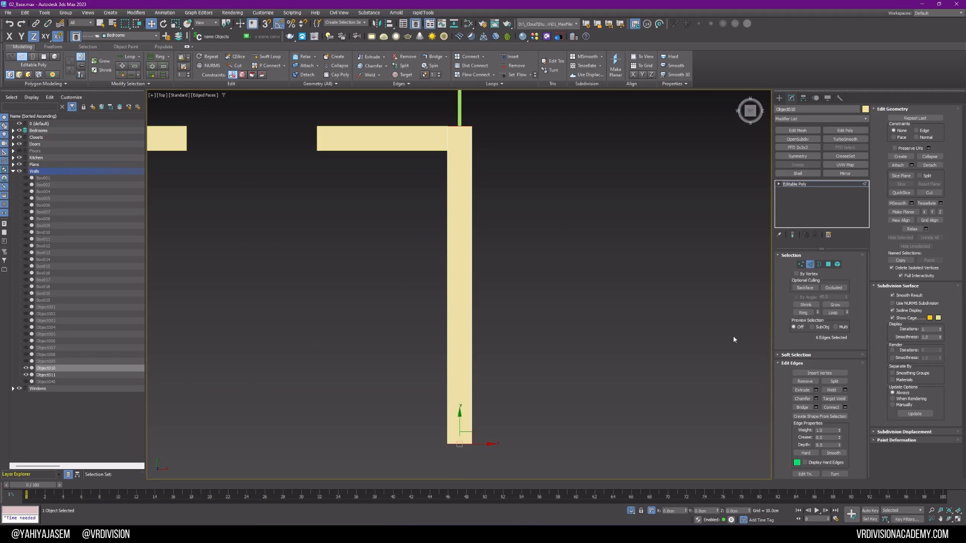
Connect the selected edges along the middle of the bathroom wall and chamfer the new loop into a narrow central strip.
left_click(845, 407)
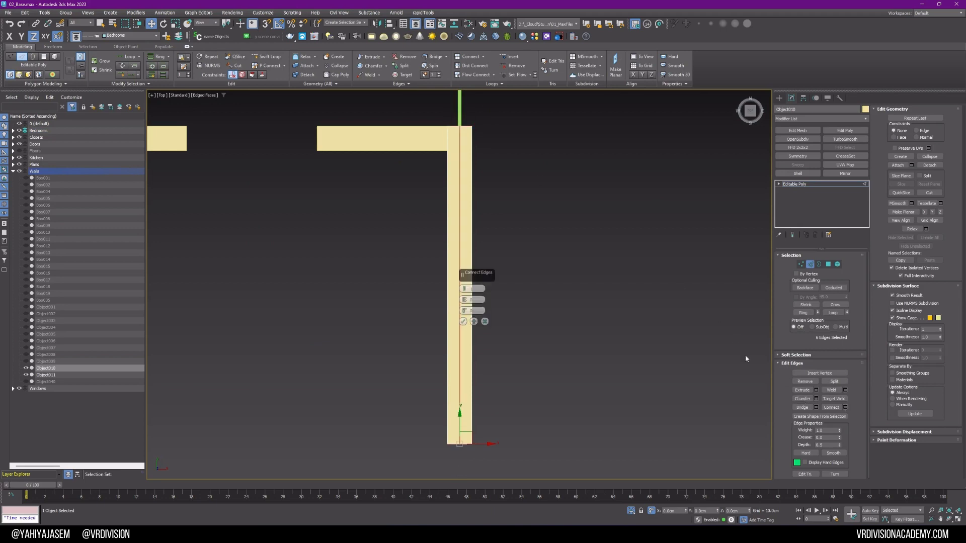
left_click(463, 321)
left_click(816, 398)
scroll(436, 203, "up", 5)
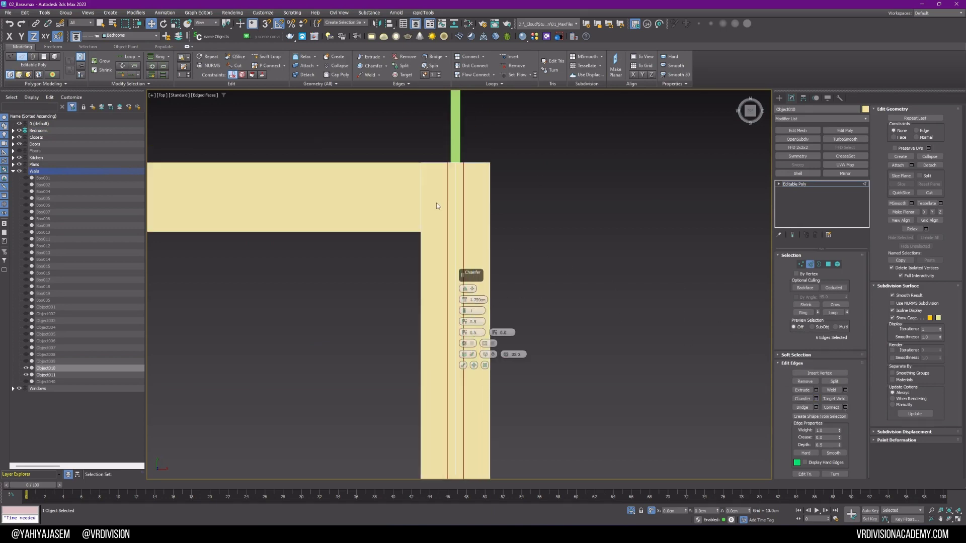
left_click(463, 366)
Move the partition along Y so that it slides into the central strip of the bathroom wall.
scroll(489, 273, "down", 5)
left_click(499, 281)
key("2")
left_click(481, 203)
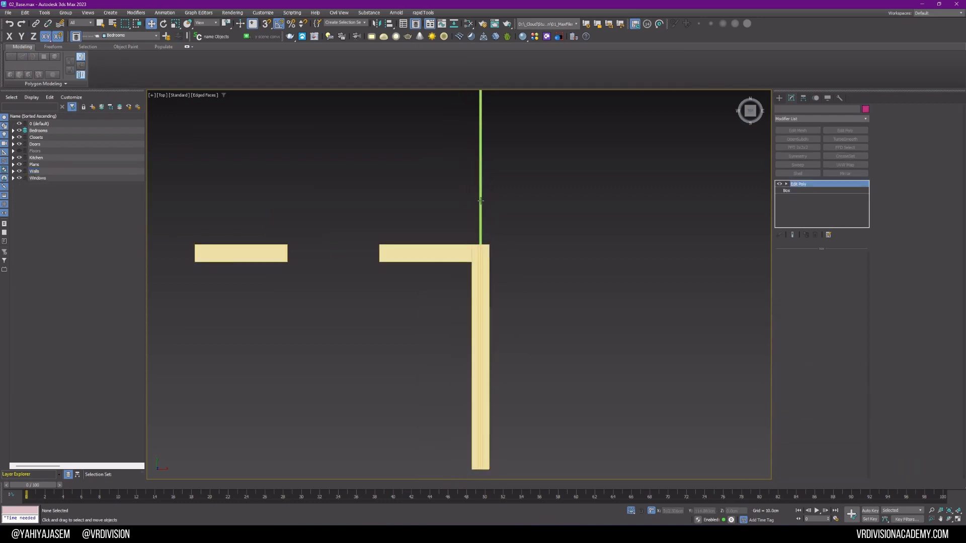
scroll(480, 202, "down", 2)
left_click_drag(481, 176, 481, 232)
key("s")
scroll(484, 360, "up", 3)
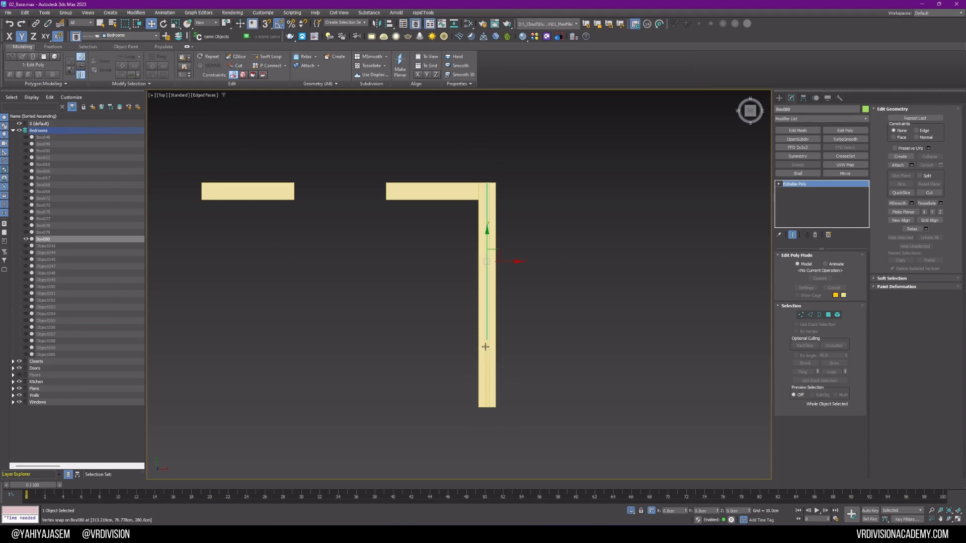
Isolate the bathroom wall and delete its central strip polygons where the partition sits to open a slot.
left_click(486, 346)
scroll(482, 337, "up", 3)
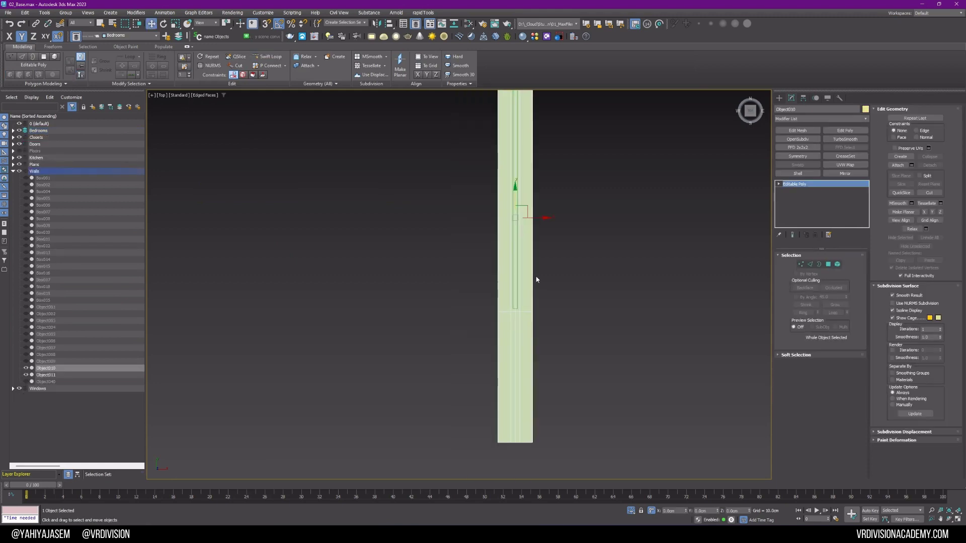
key("4")
scroll(518, 281, "down", 2)
scroll(510, 284, "up", 2)
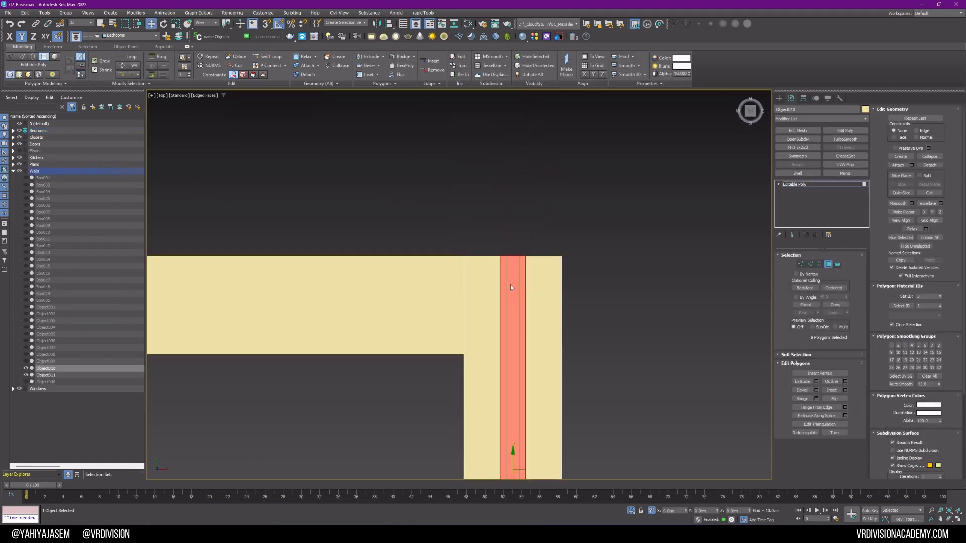
scroll(509, 286, "down", 1)
middle_click_drag(509, 286, 505, 283, "alt")
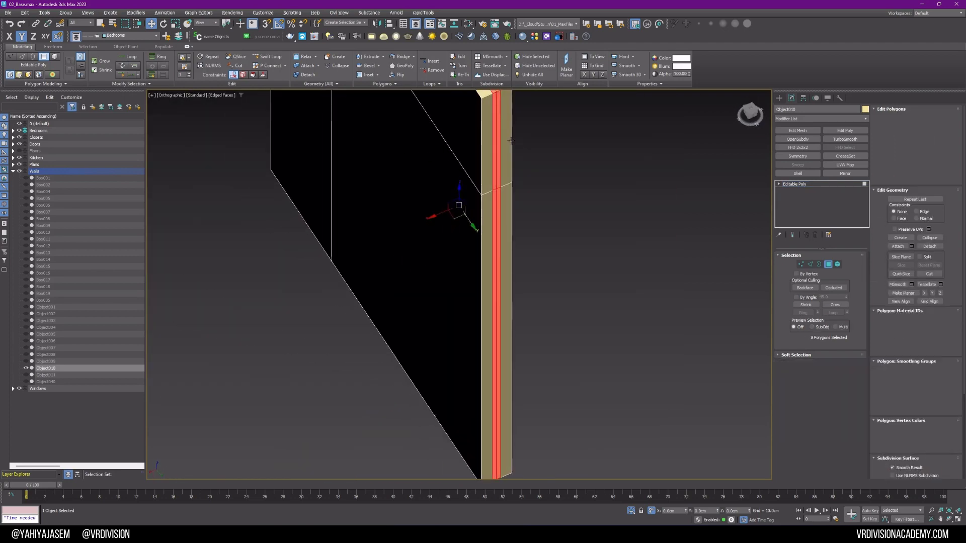
Remove the leftover centre edge on the wall's top face beyond the end of the slot.
key("2")
middle_click_drag(505, 283, 431, 257, "alt")
scroll(432, 255, "up", 3)
scroll(343, 146, "up", 3)
left_click(345, 147)
key("z")
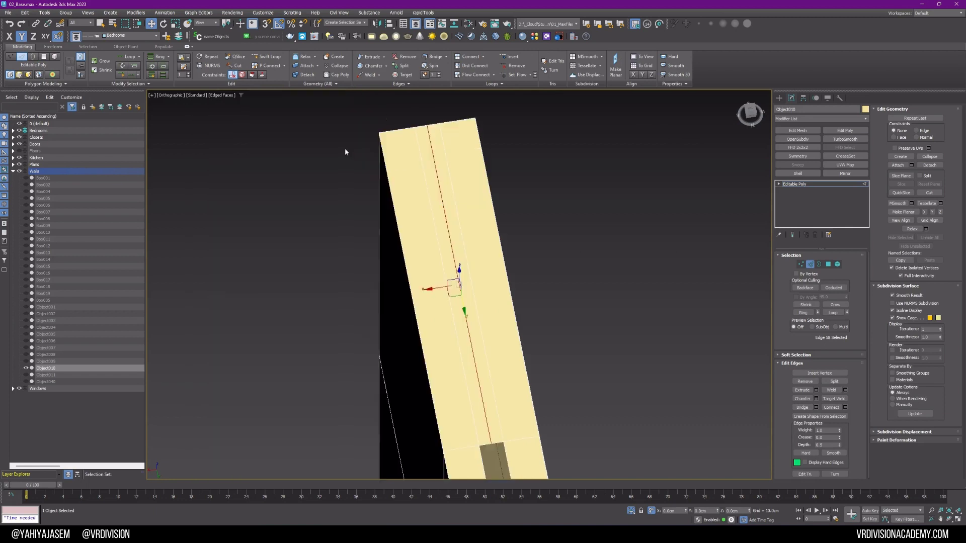
key("BackSpace")
Remove the matching leftover centre edge on the strip at the slot's other end.
scroll(372, 161, "down", 5)
middle_click_drag(382, 448, 370, 342, "alt")
scroll(371, 345, "up", 3)
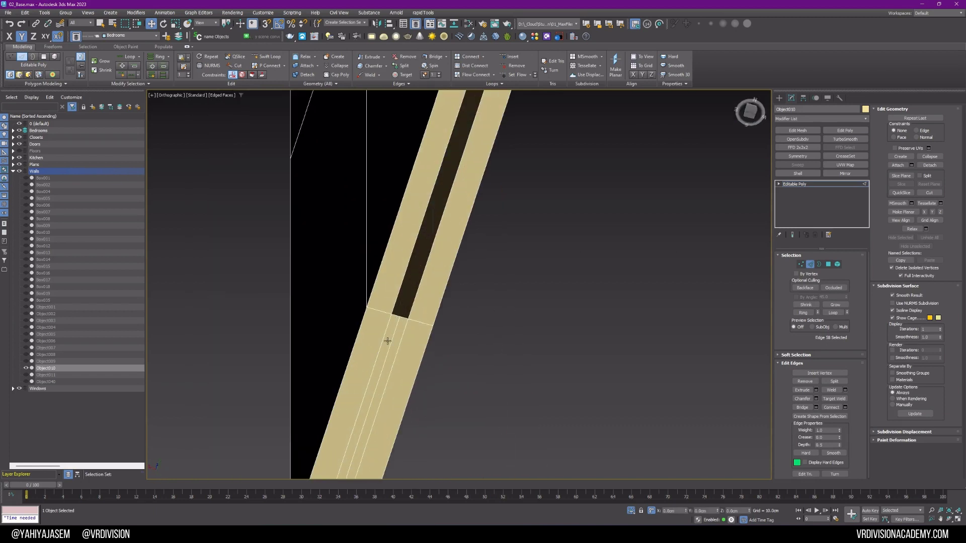
left_click(390, 341)
key("BackSpace")
scroll(422, 267, "down", 5)
middle_click_drag(421, 214, 401, 266, "alt")
scroll(401, 265, "up", 4)
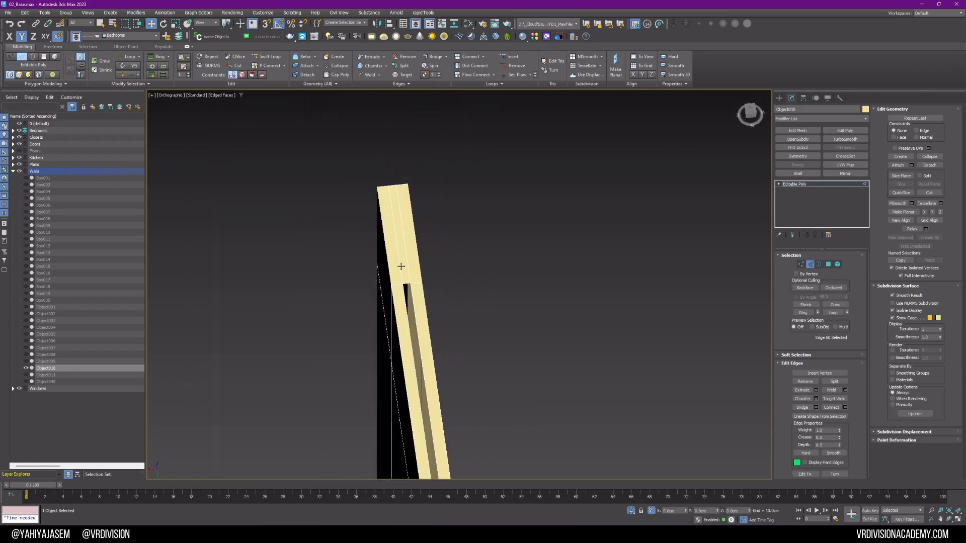
Select the slot's open border and try to cap it with rapidTools.
middle_click_drag(461, 303, 449, 314, "alt")
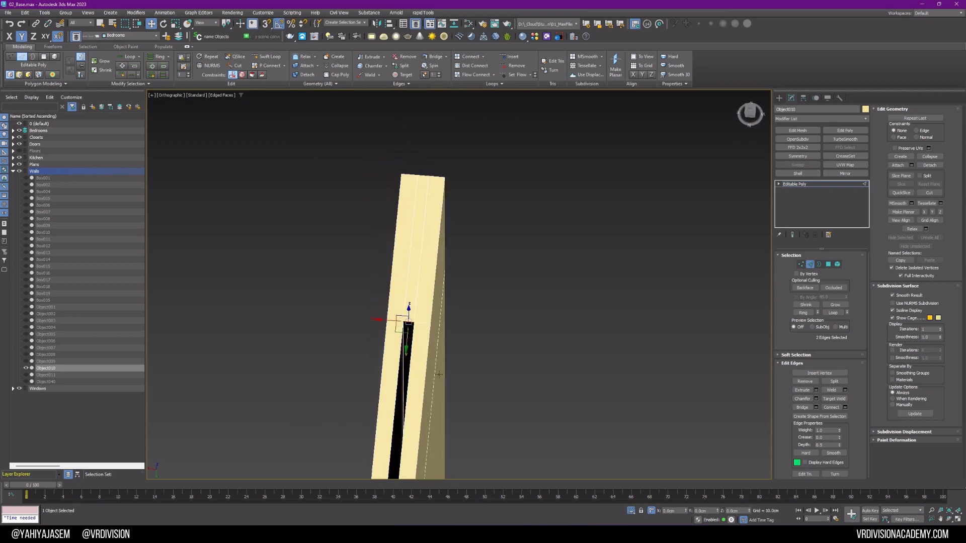
middle_click_drag(439, 375, 445, 283, "alt")
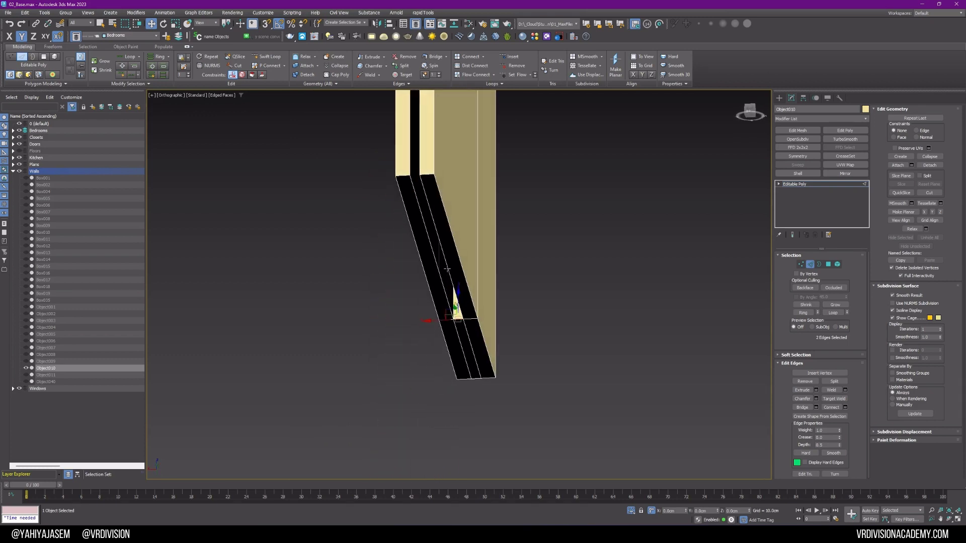
scroll(563, 334, "down", 2)
middle_click_drag(563, 334, 569, 386)
key("3")
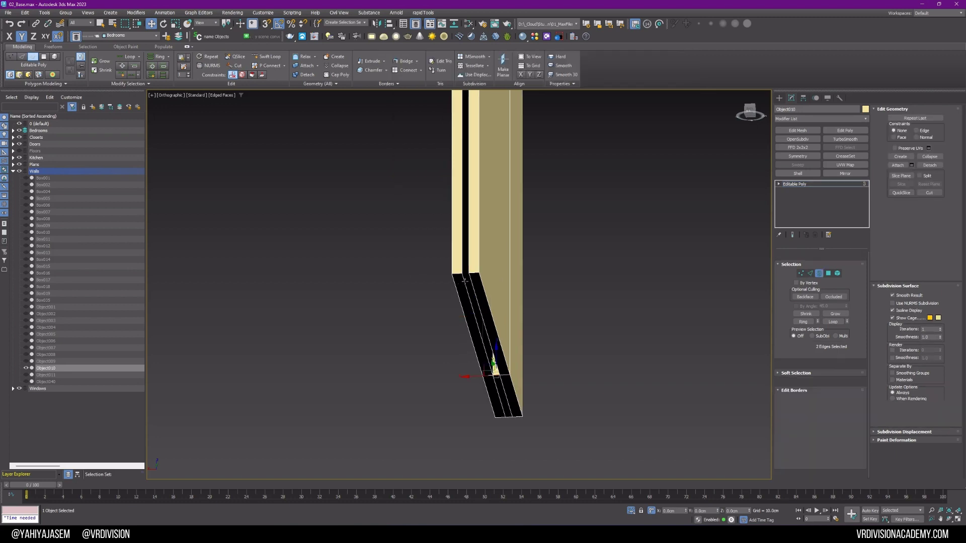
left_click(464, 281)
scroll(502, 402, "down", 3)
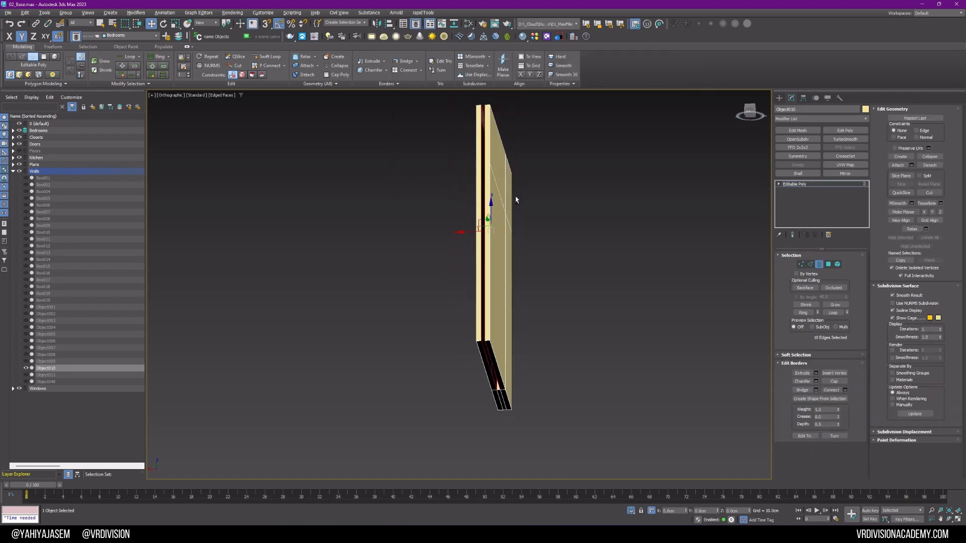
middle_click_drag(516, 198, 521, 209, "alt")
scroll(485, 162, "up", 5)
left_click(492, 165, "ctrl")
key("alt+p")
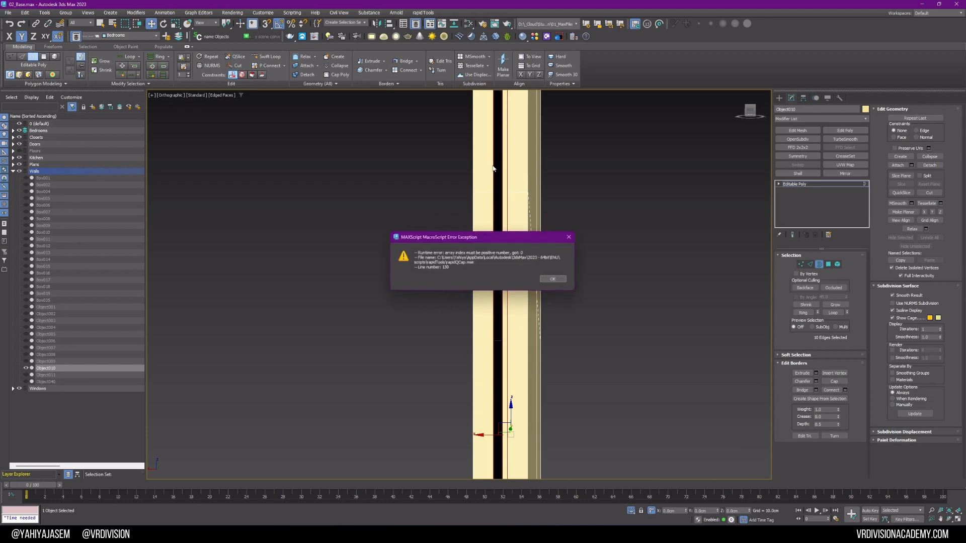
left_click(551, 280)
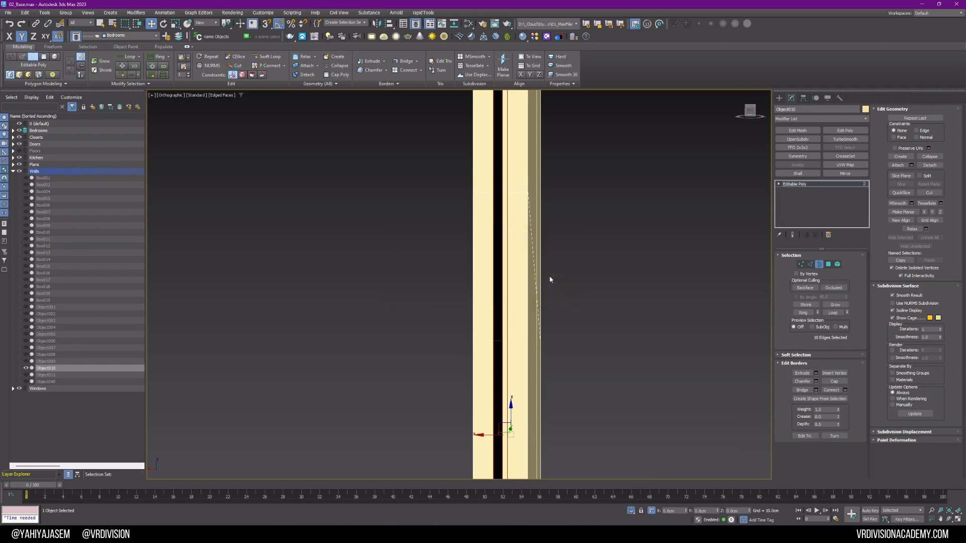
left_click(805, 184)
key("3")
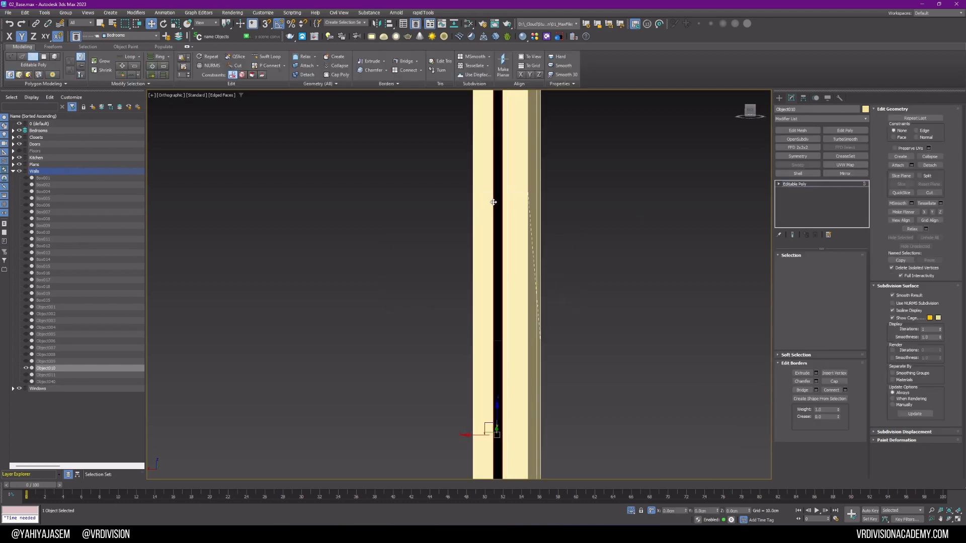
left_click(422, 13)
left_click(439, 215)
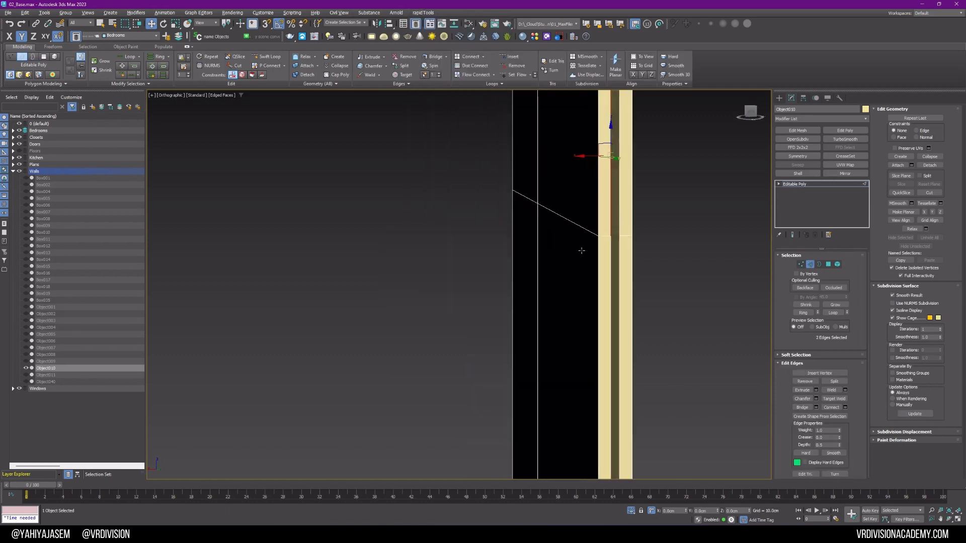
Move the short cross edge inside the slot vertically down along Z and enable vertex snapping.
mouse_move(579, 252)
middle_mouse_down("alt")
mouse_move(571, 249)
mouse_move(590, 206)
mouse_move(568, 257)
middle_mouse_up("alt")
key("4")
middle_click_drag(565, 212, 583, 233, "alt")
left_click(610, 202)
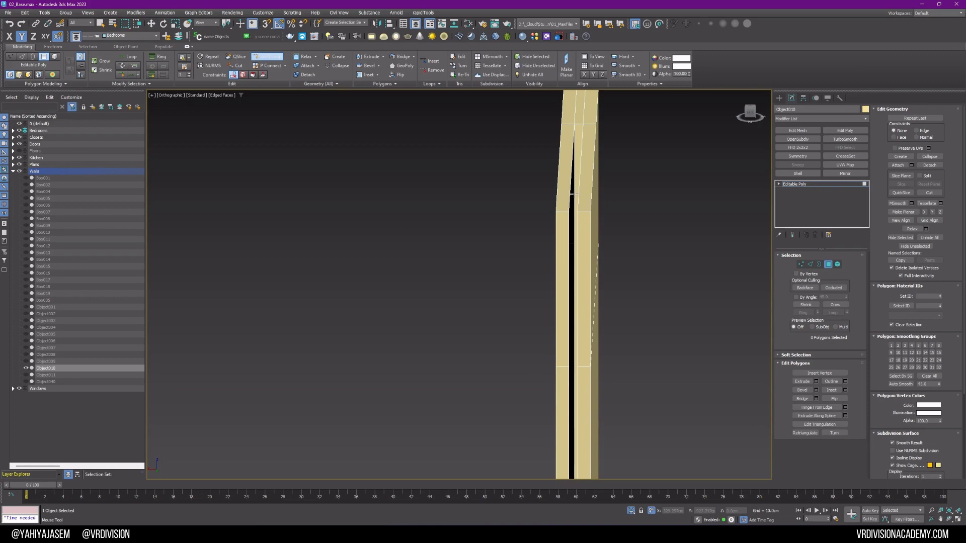
scroll(572, 193, "up", 3)
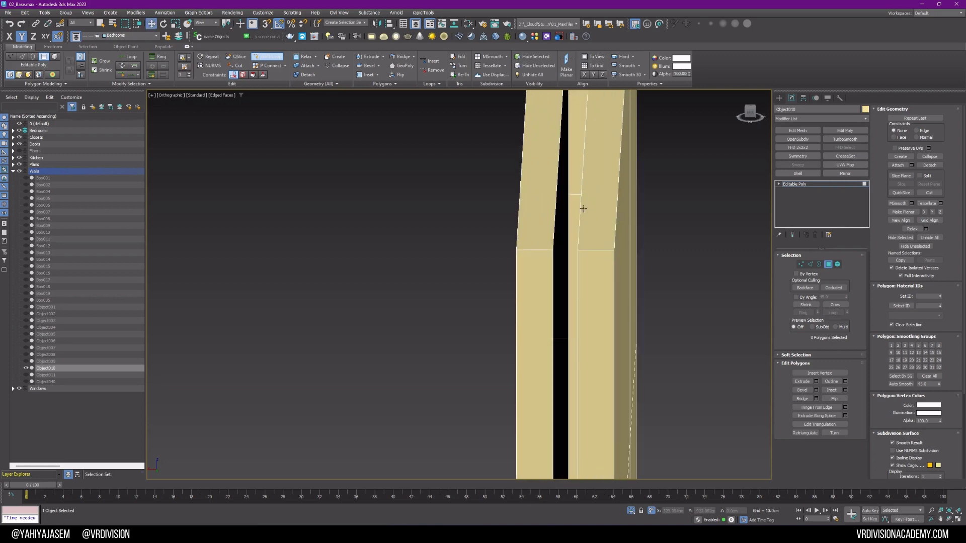
key("2")
left_click(574, 195)
scroll(580, 203, "down", 3)
left_click_drag(579, 176, 538, 404)
middle_click_drag(546, 474, 539, 404)
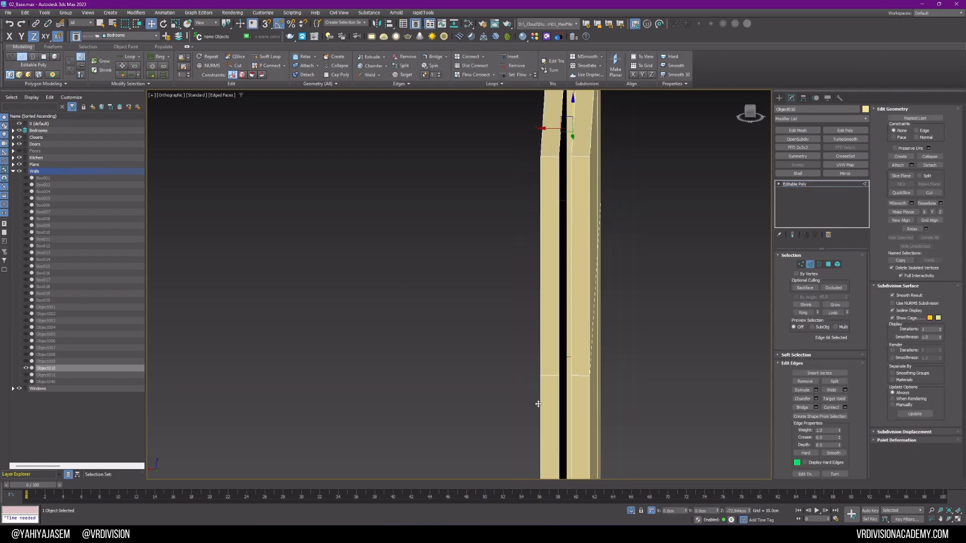
key("s")
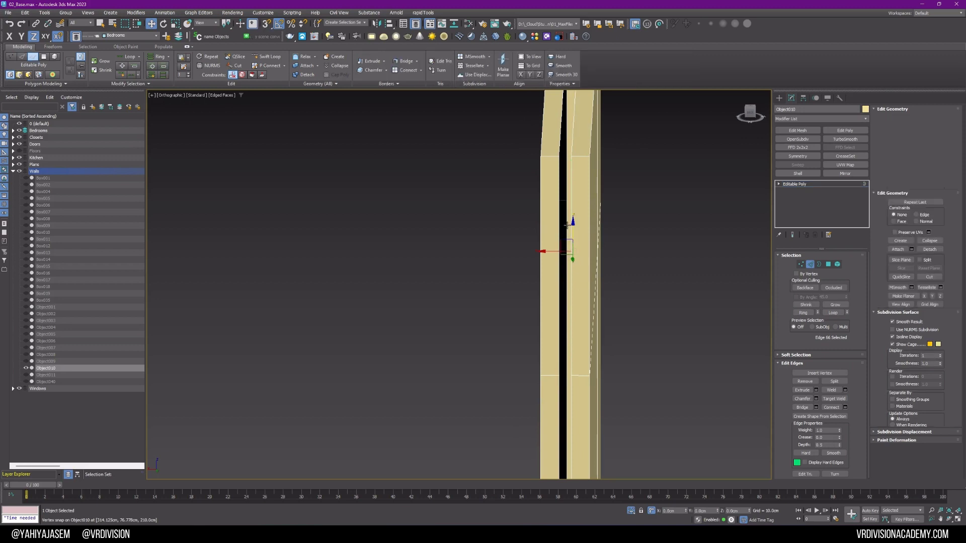
Select the remaining open border of the slot in the bathroom wall.
key("3")
middle_click_drag(575, 237, 528, 273, "alt")
left_click(573, 239)
scroll(578, 231, "down", 3)
key("3")
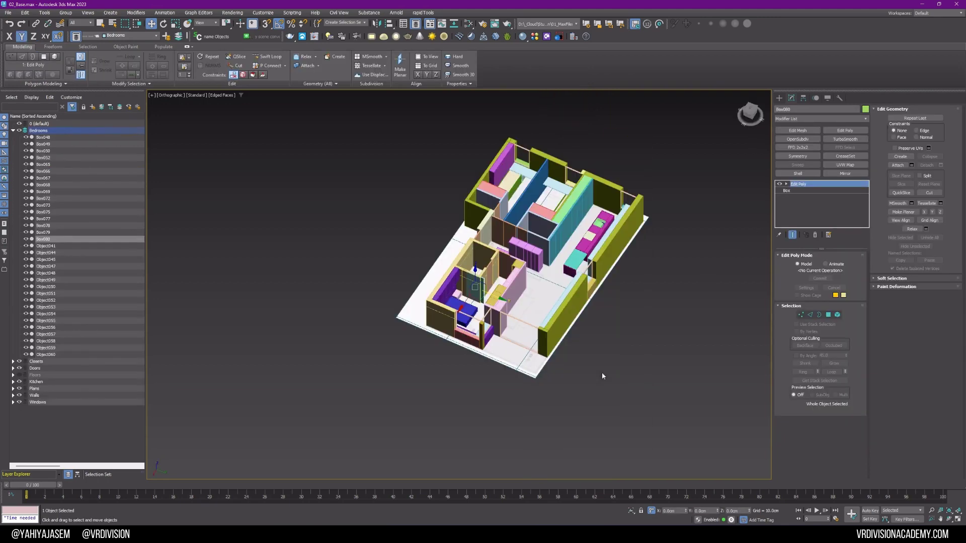
Deselect the partition and examine the blocked-out apartment, from the bedroom and bathroom to the neighbouring rooms.
left_click(603, 377)
scroll(489, 307, "up", 5)
middle_click_drag(625, 211, 520, 323)
middle_click_drag(405, 449, 459, 279)
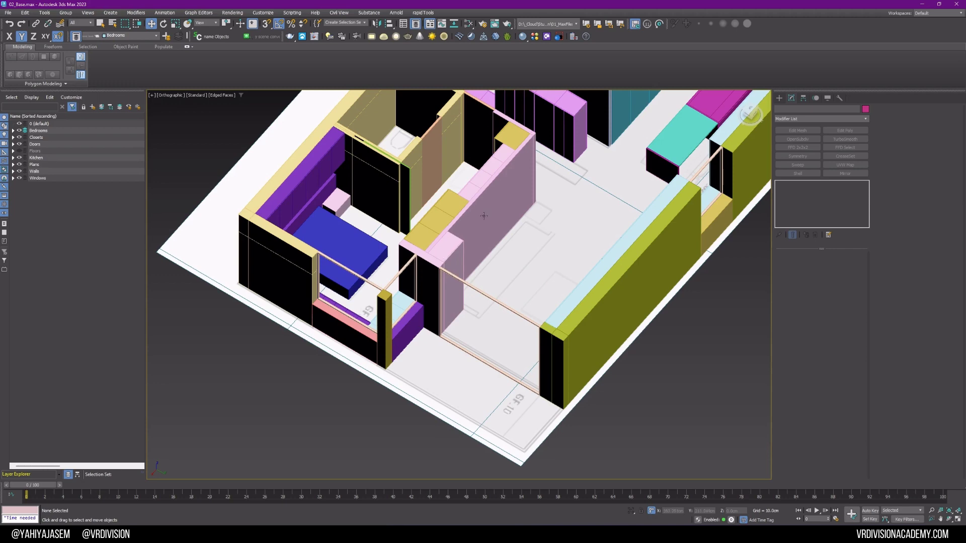
scroll(484, 215, "down", 5)
scroll(628, 206, "up", 3)
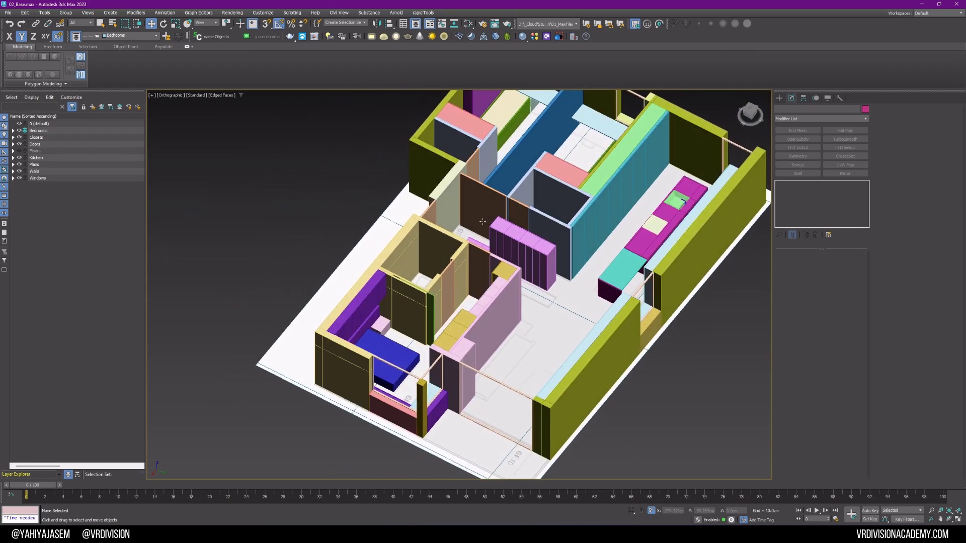
scroll(411, 297, "up", 5)
middle_click_drag(648, 115, 365, 432)
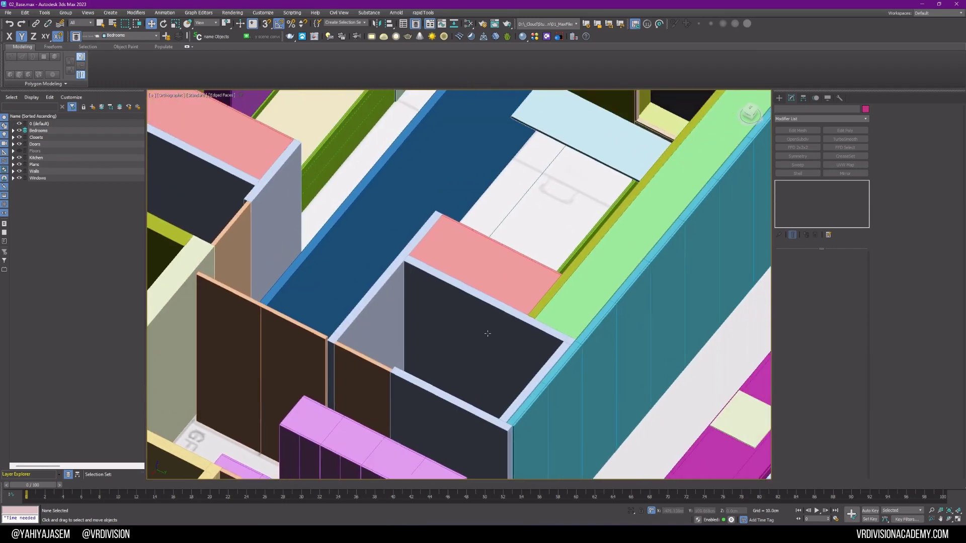
scroll(553, 207, "down", 4)
scroll(471, 360, "down", 4)
middle_click_drag(483, 342, 506, 191)
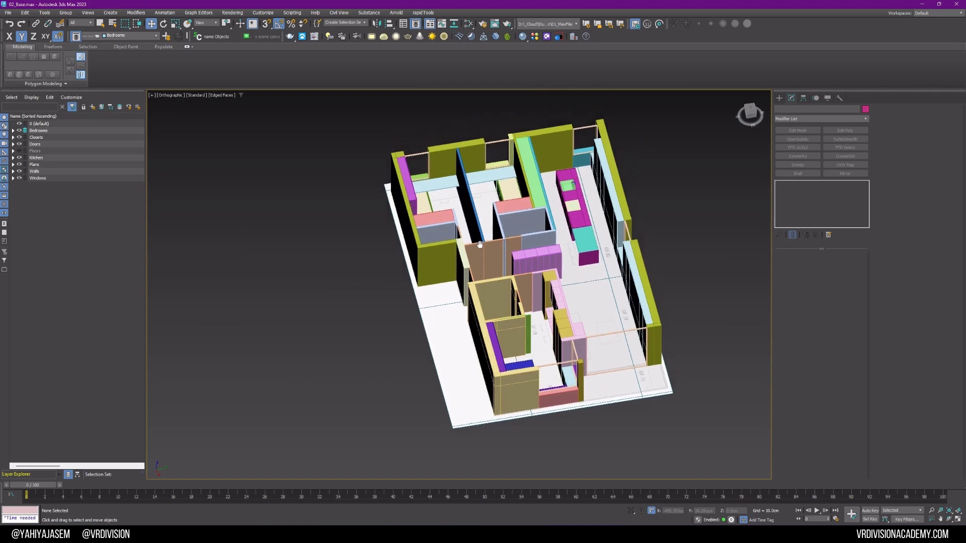
scroll(476, 253, "up", 3)
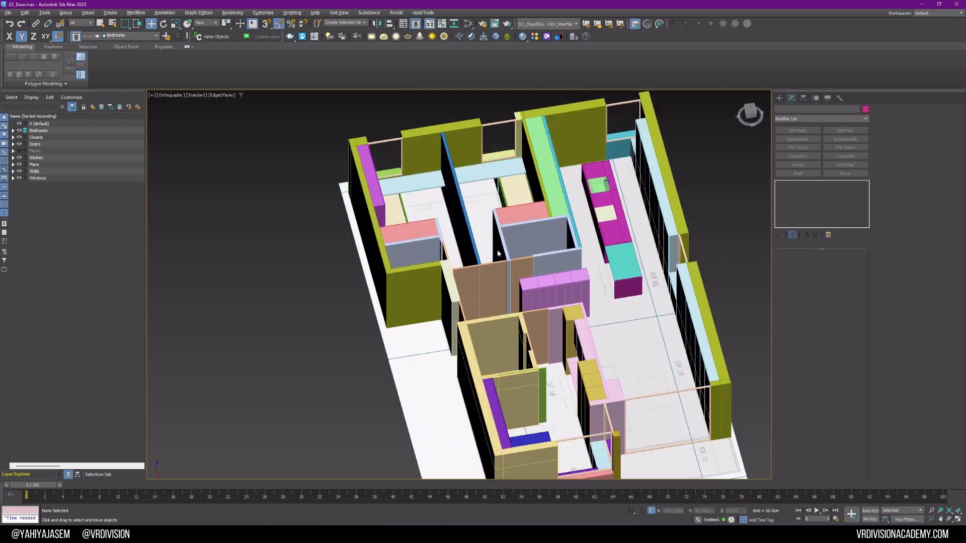